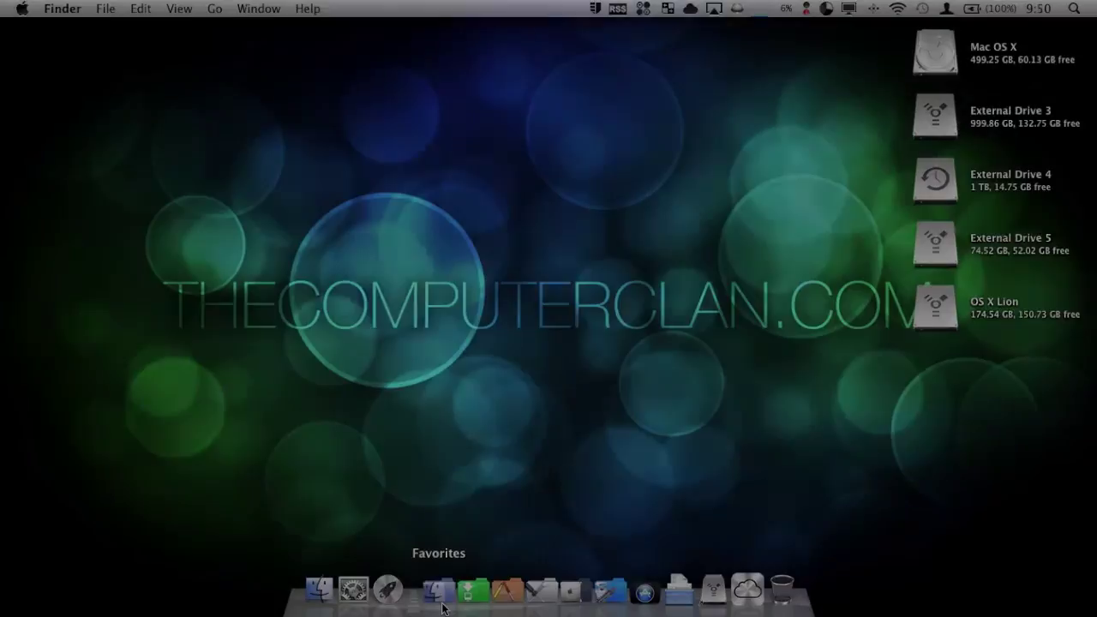
Open Pictures from the Favorites stack and Quick Look its images (5.jpg, 2libx53.jpg, BSOD, 1.JPG)
click(442, 600)
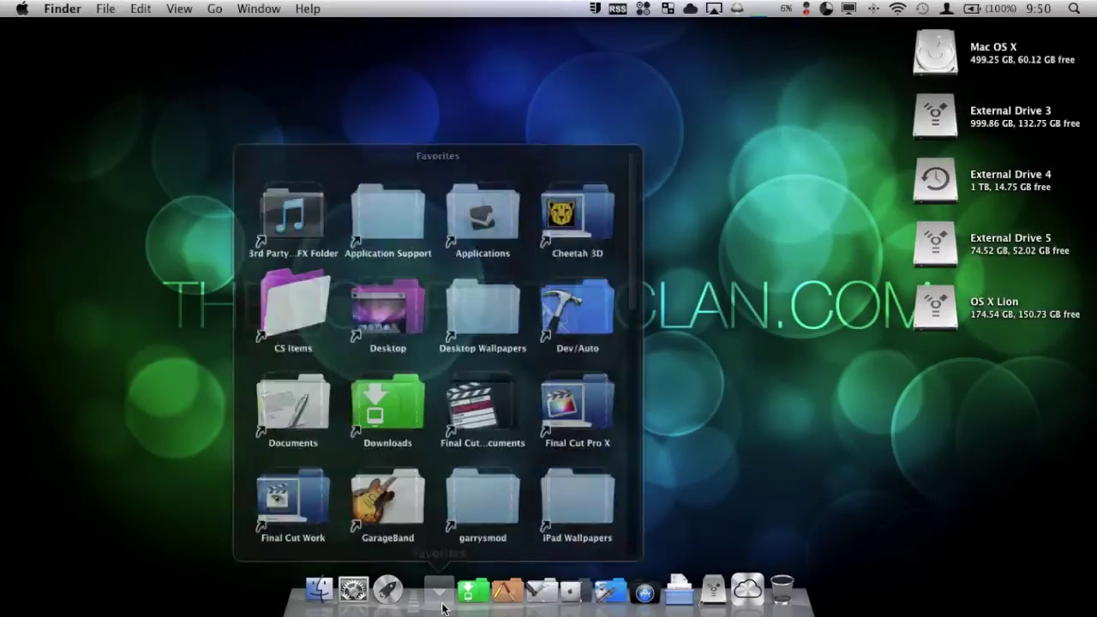
scroll(469, 305, down, 10)
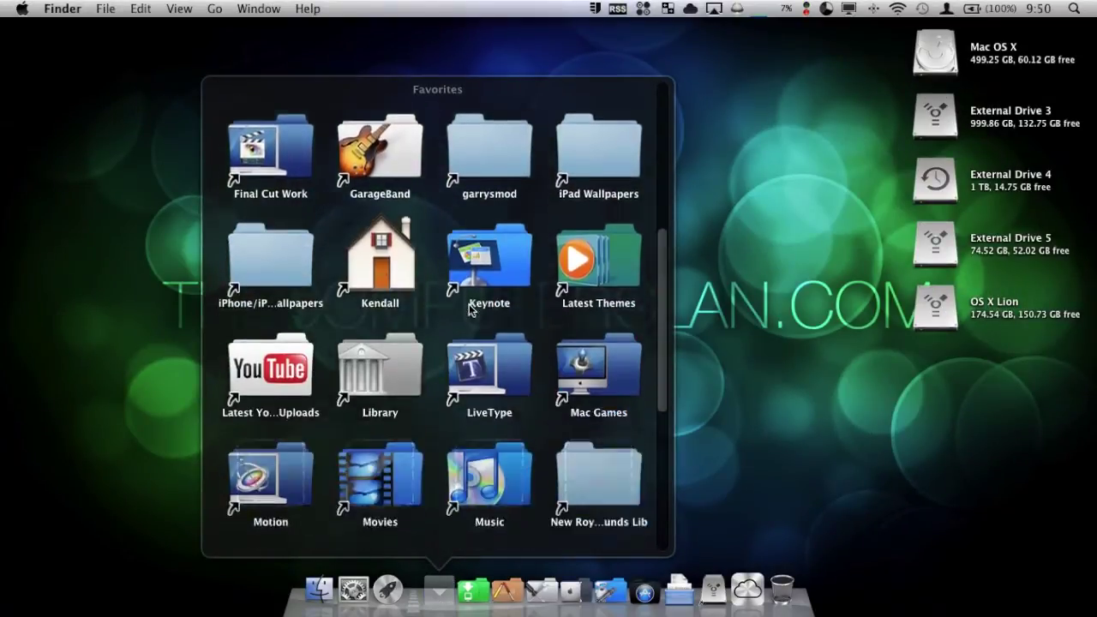
click(371, 450)
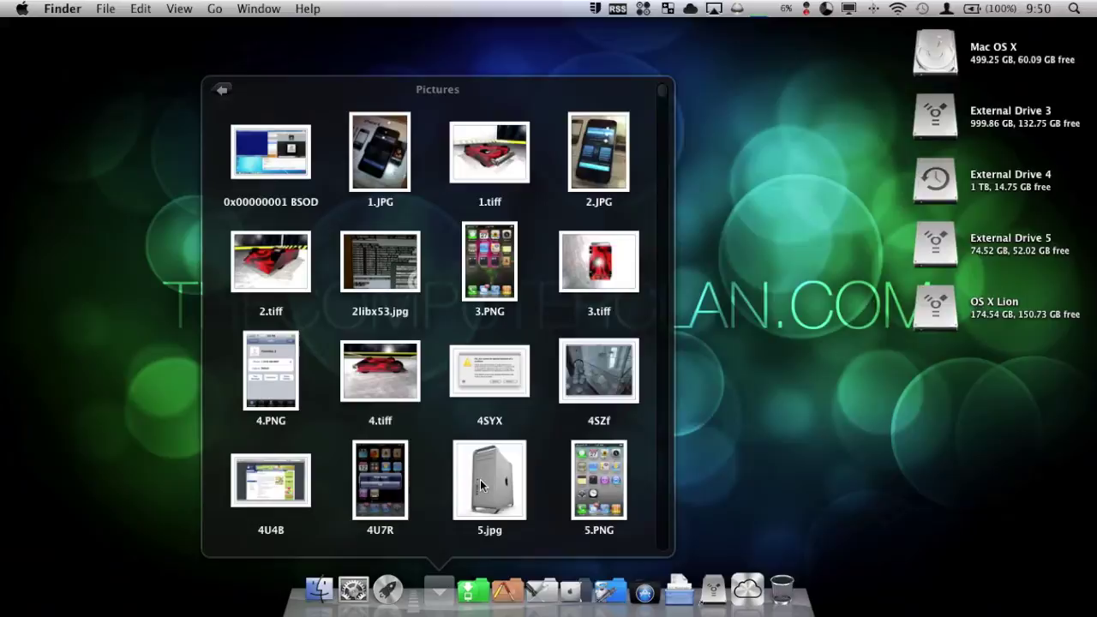
key(space)
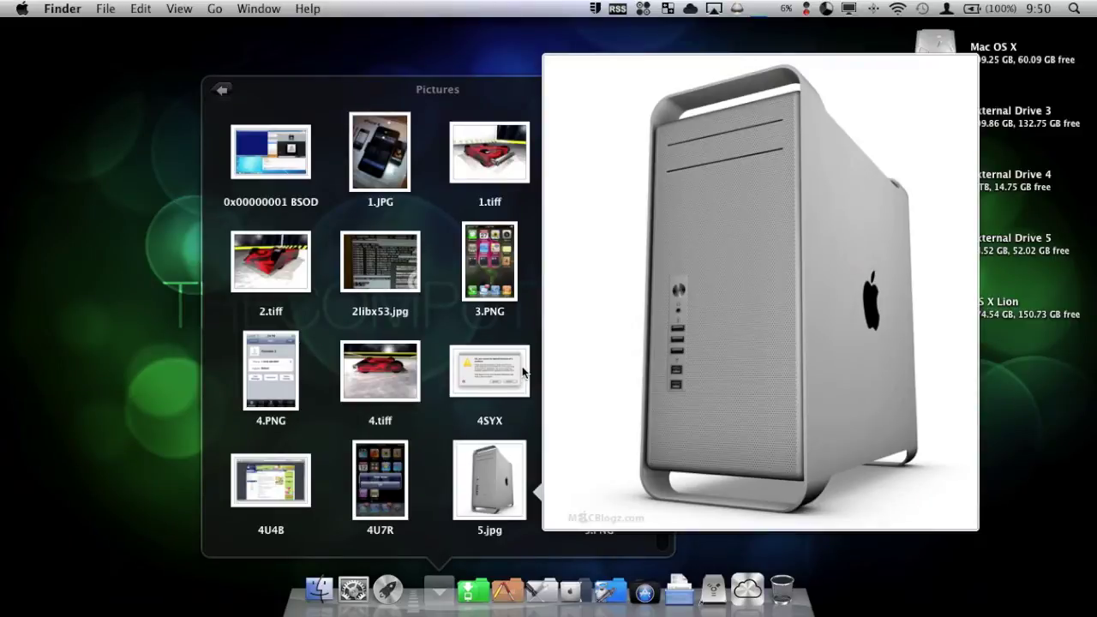
key(space)
key(space)
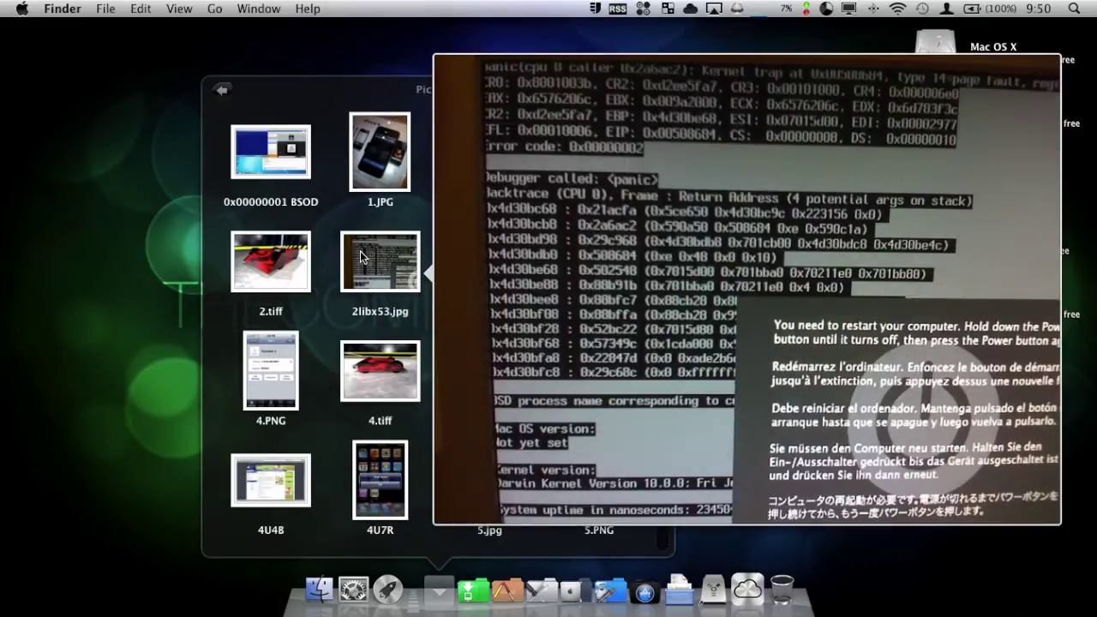
key(Up)
key(Left)
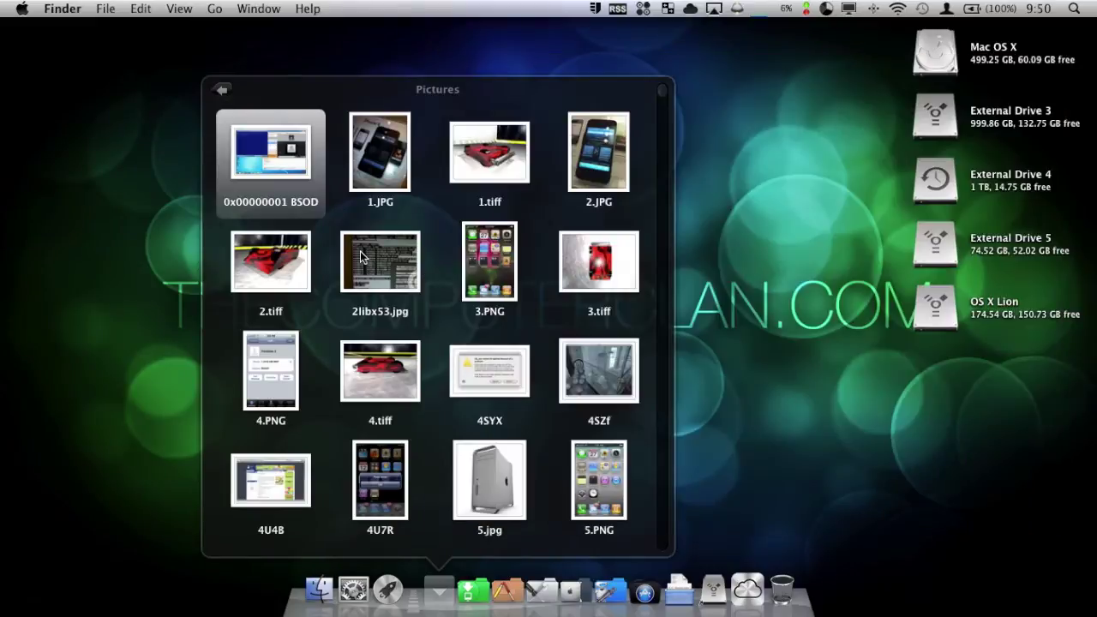
key(Right)
key(Down)
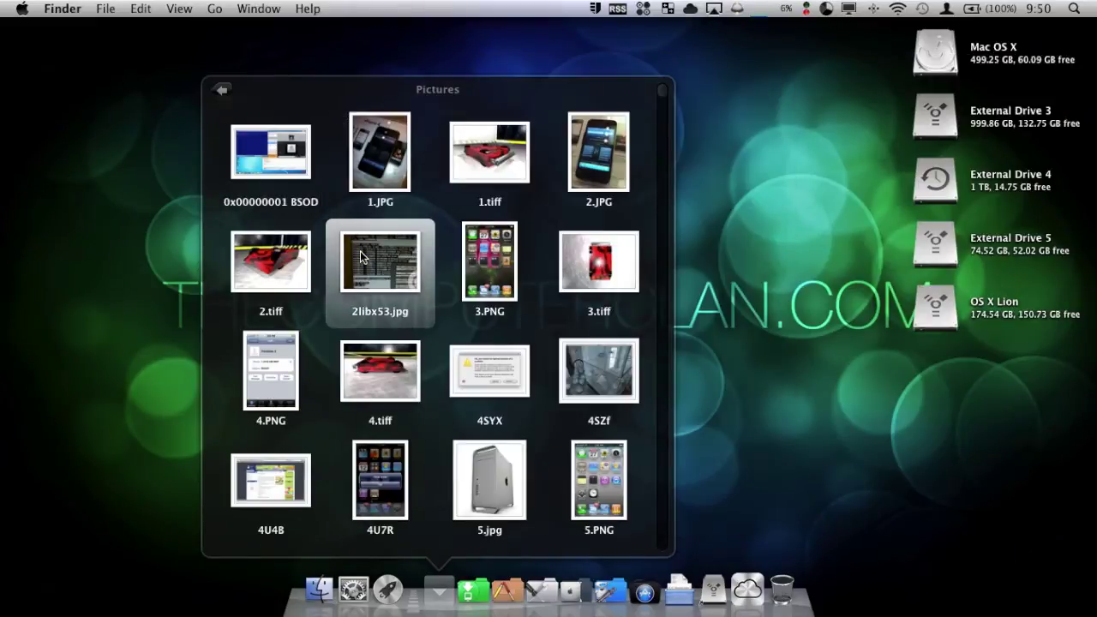
key(space)
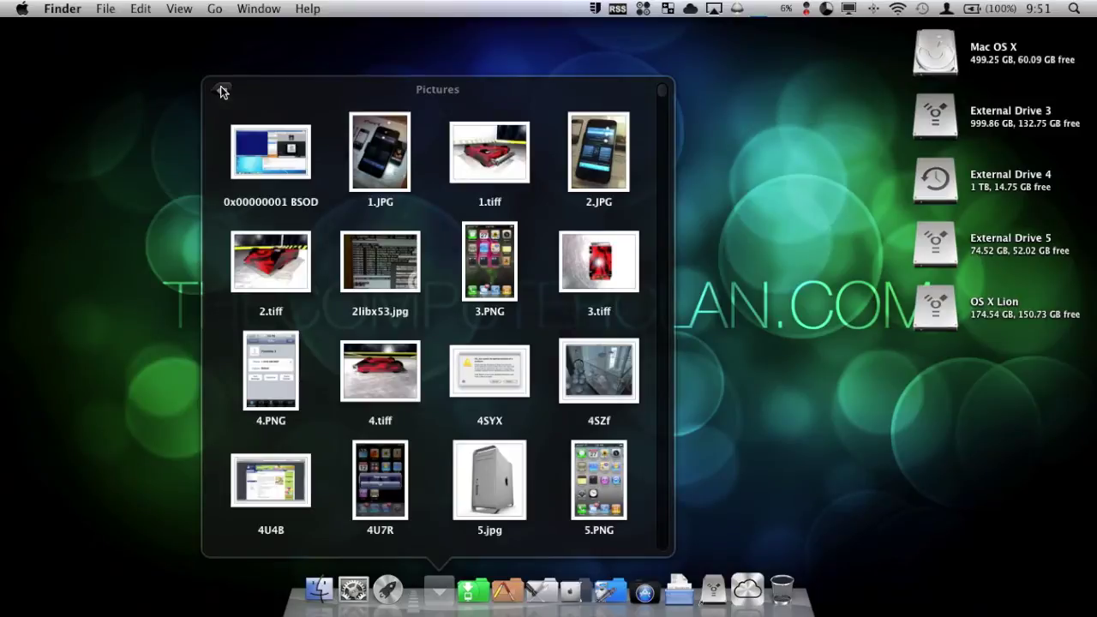
click(852, 507)
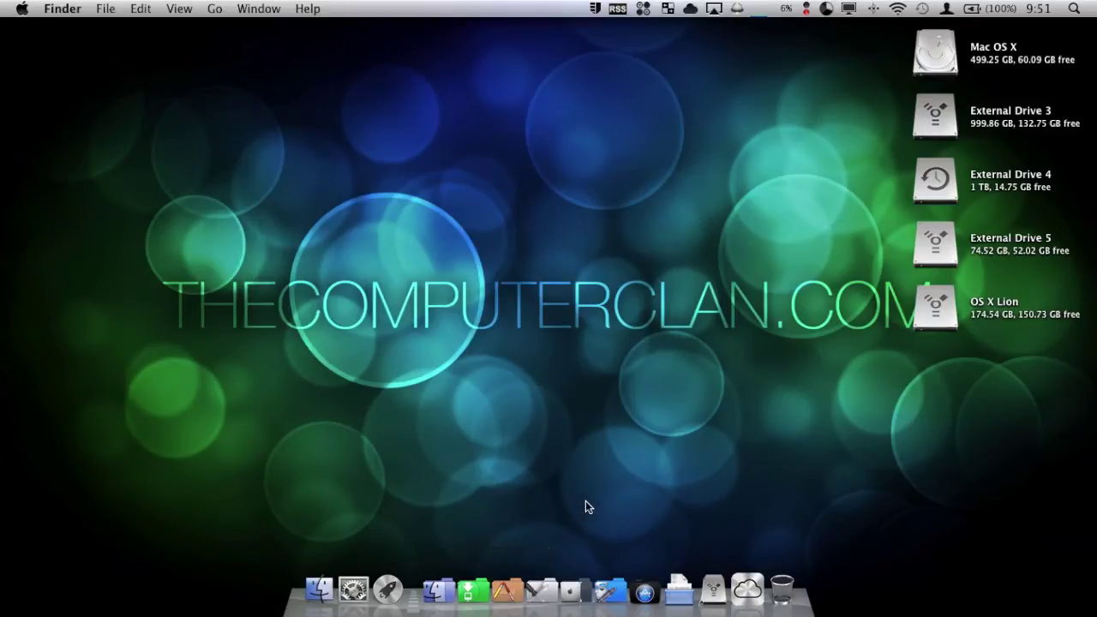
Open the Utilities stack and resize its icons with Command-minus and Command-plus
click(545, 598)
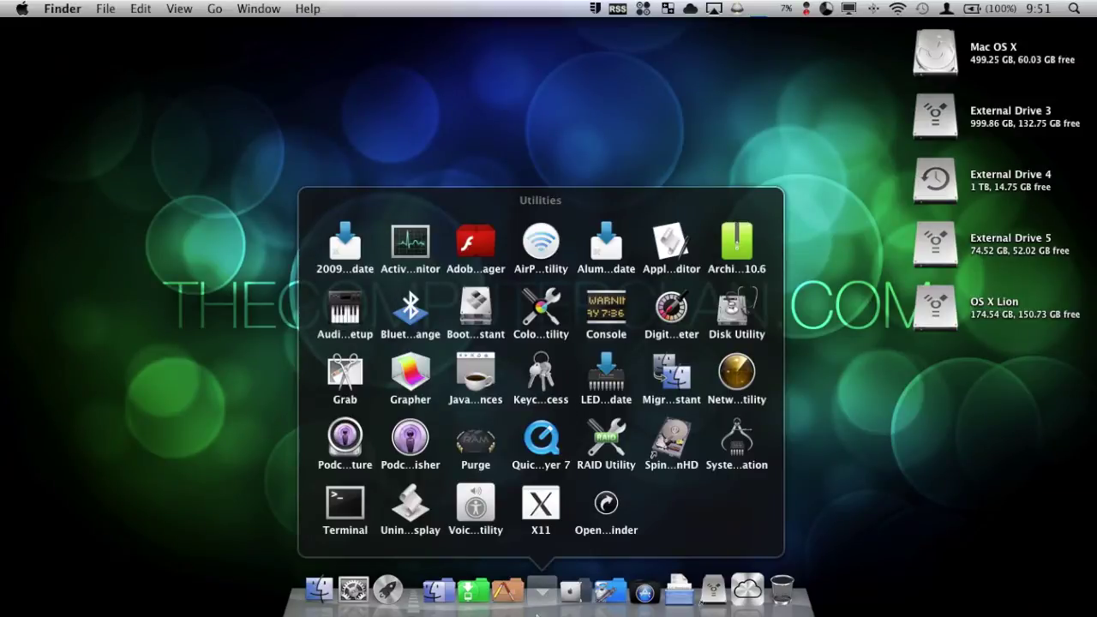
click(544, 605)
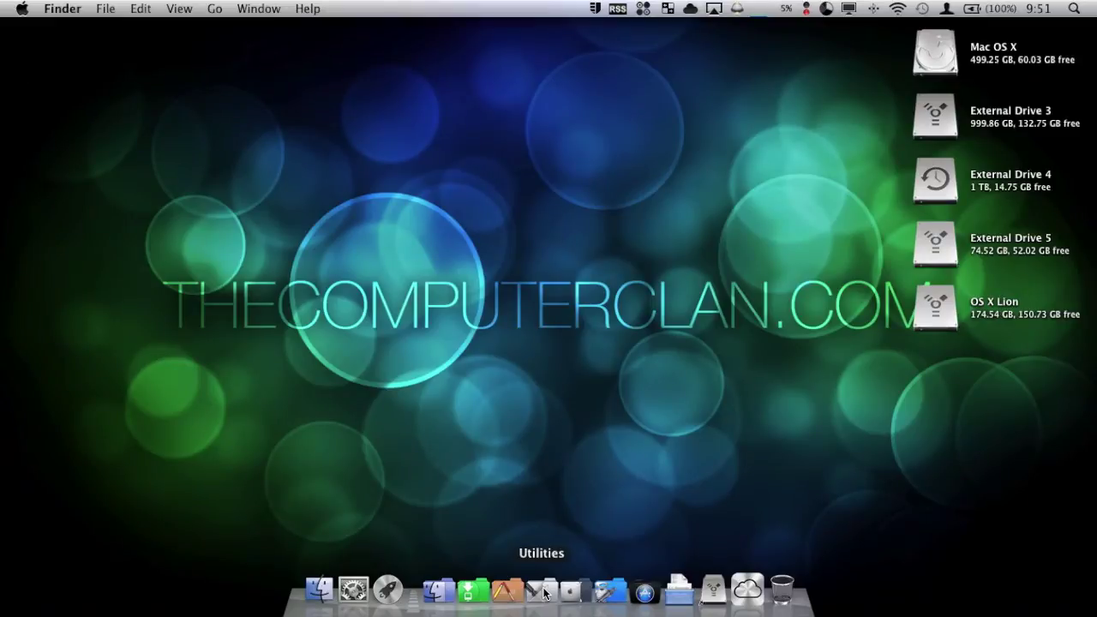
click(544, 593)
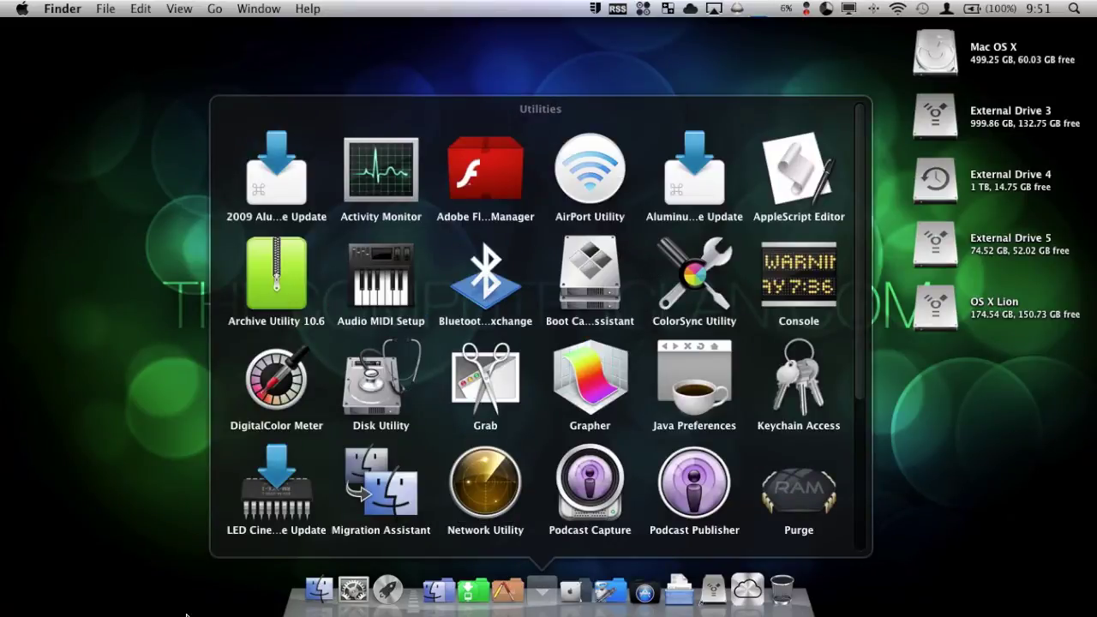
scroll(762, 248, down, 5)
scroll(764, 253, up, 5)
key(super+minus)
key(super+minus)
key(super+minus)
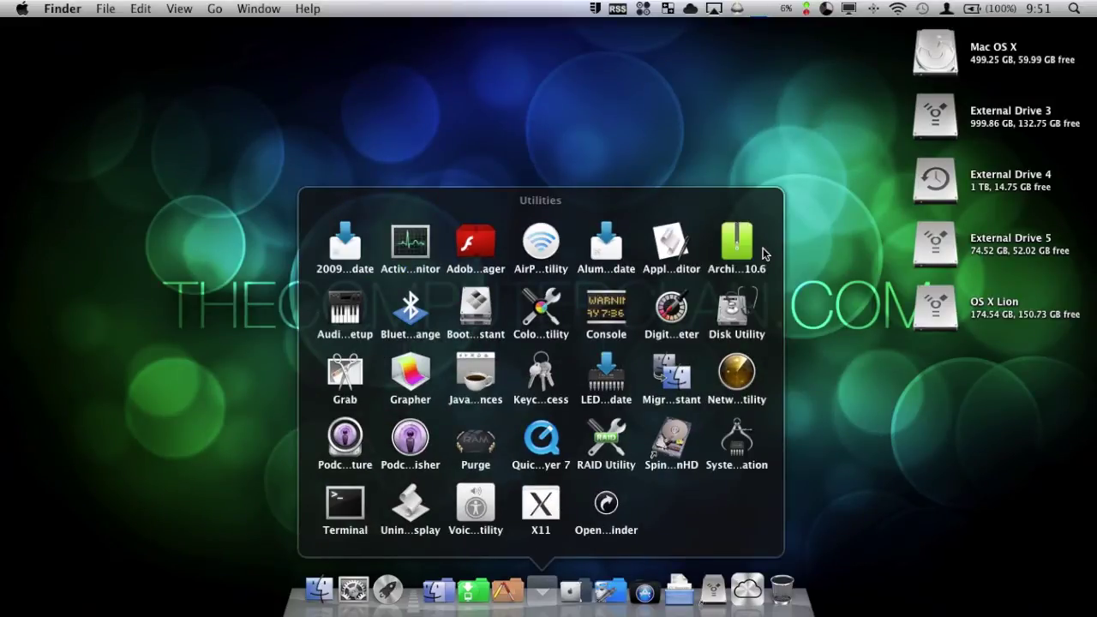
key(super+plus)
key(super+plus)
key(super+plus)
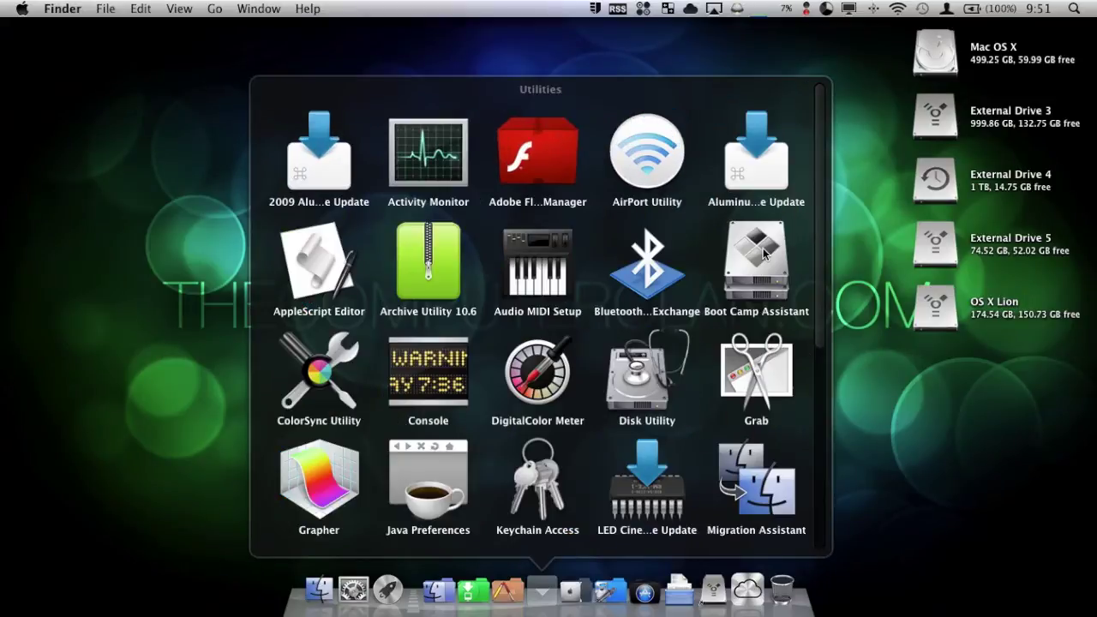
key(super+plus)
key(super+plus)
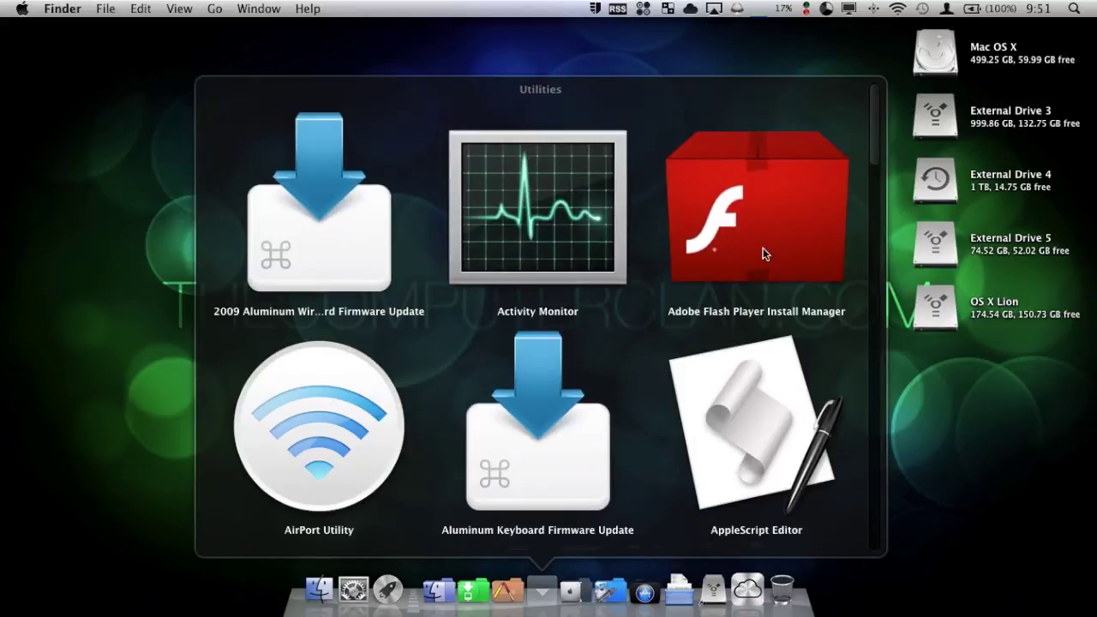
Shrink the utility icons back to seven columns and close the Utilities stack
scroll(701, 242, down, 6)
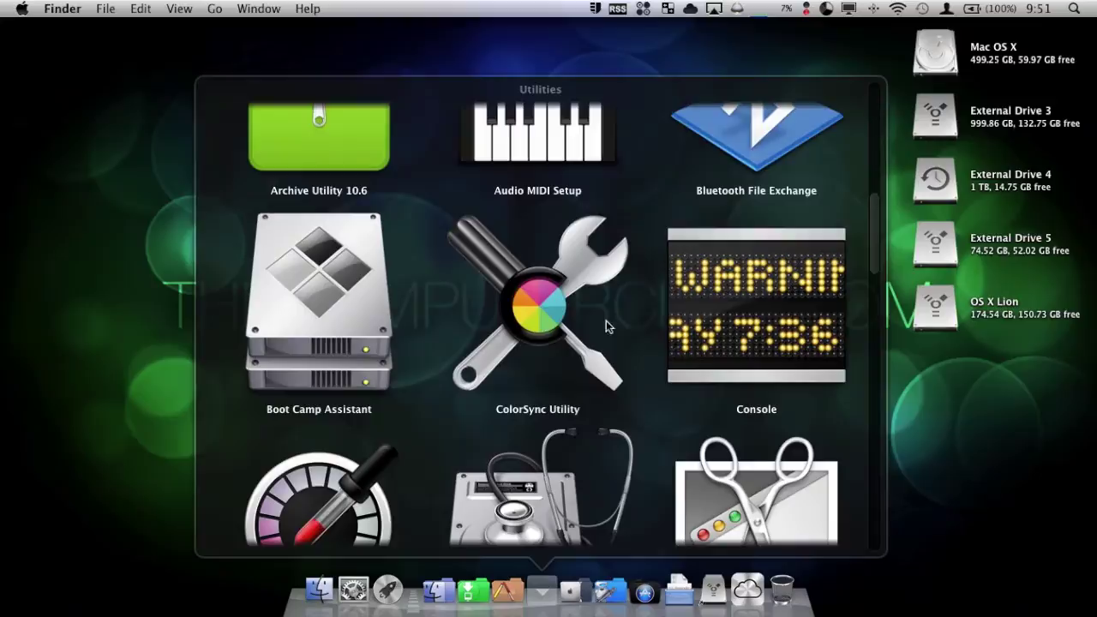
scroll(606, 320, down, 15)
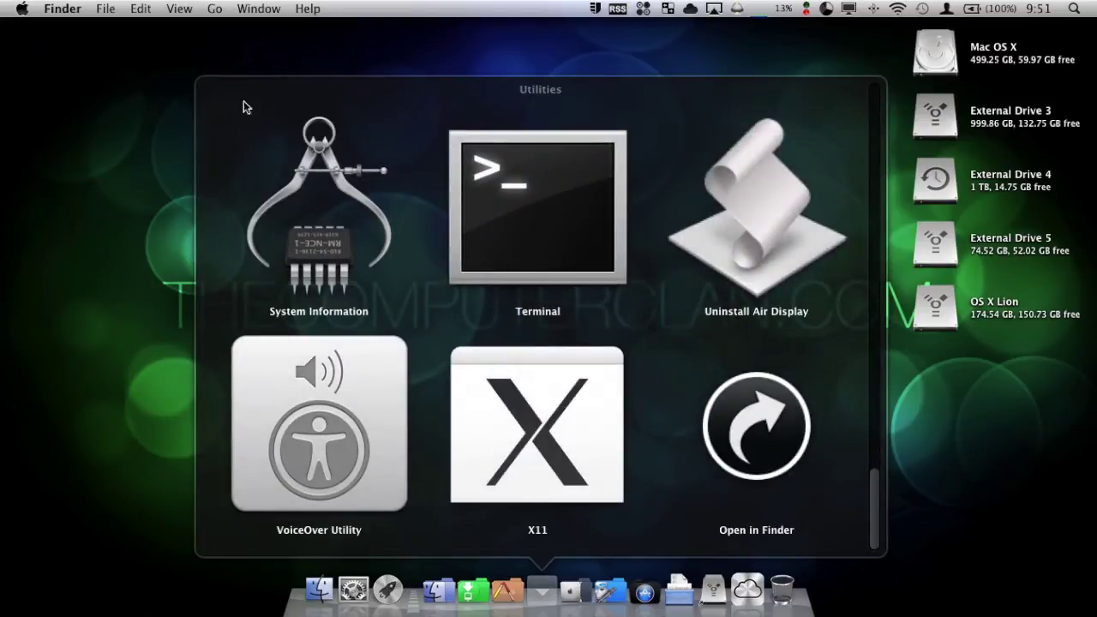
scroll(766, 413, up, 20)
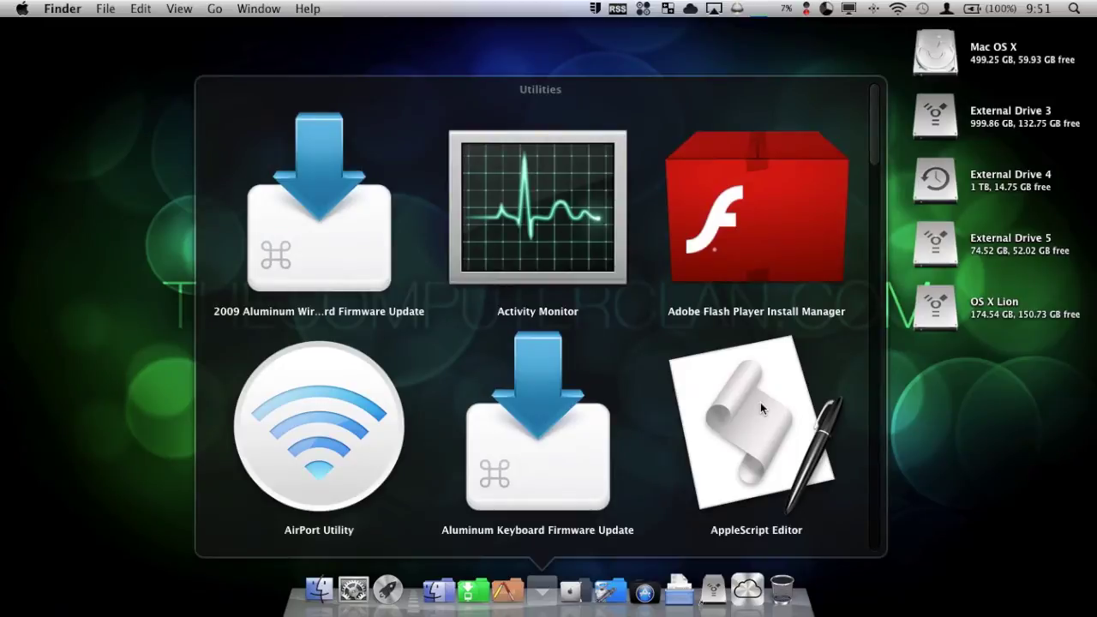
key(super+minus)
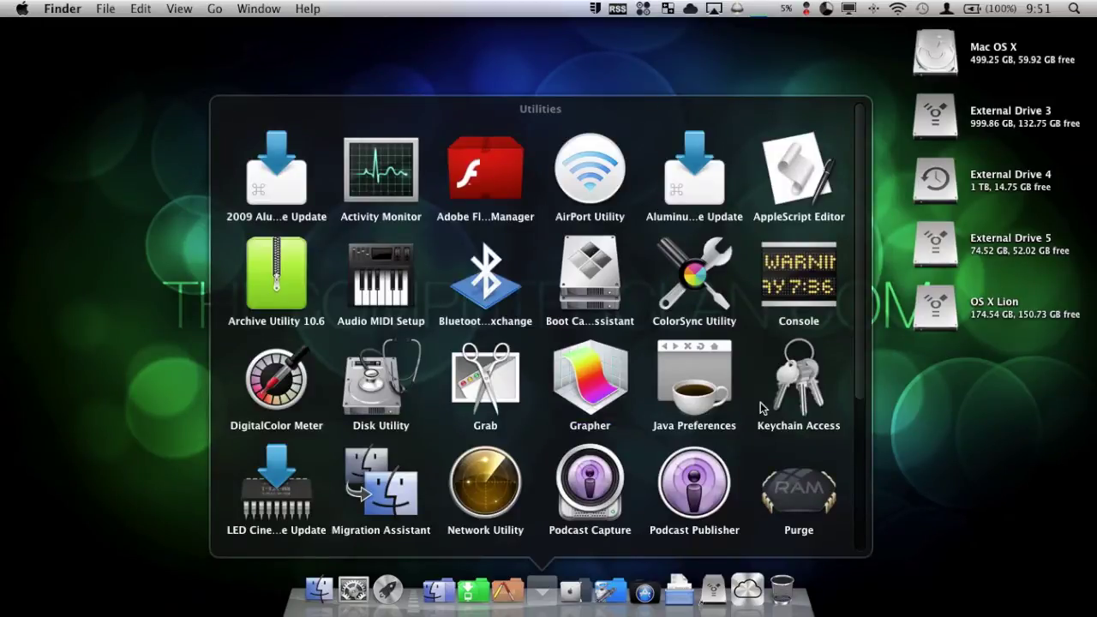
key(super+minus)
key(super+minus)
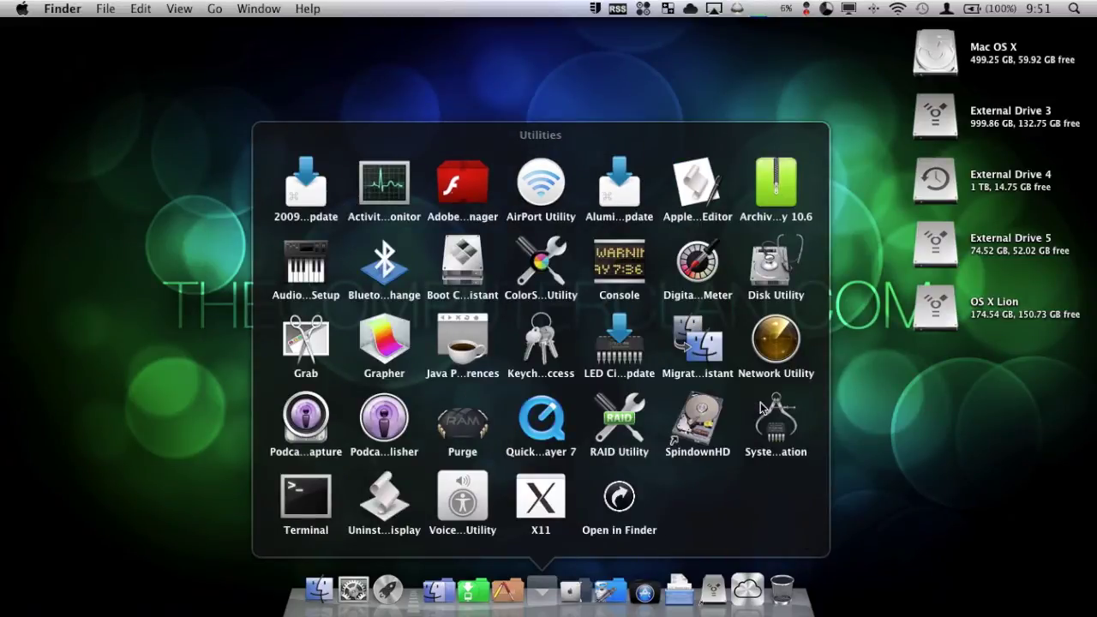
click(545, 592)
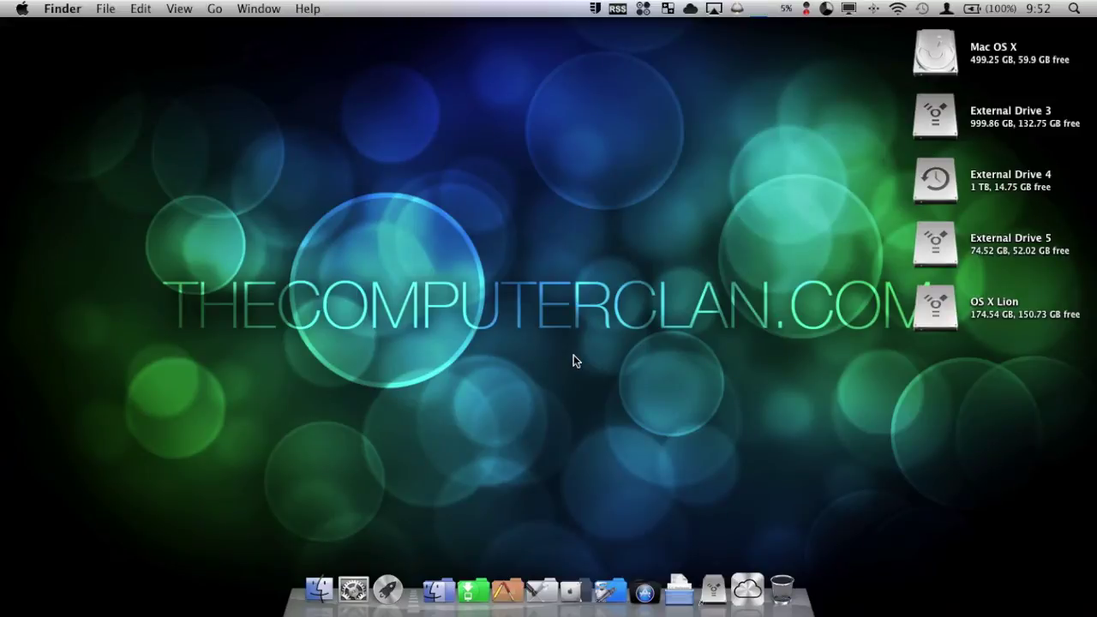
Check System Preferences' Dock options, then show the Applications folder in Finder and close it
right_click(354, 597)
mouse_move(429, 503)
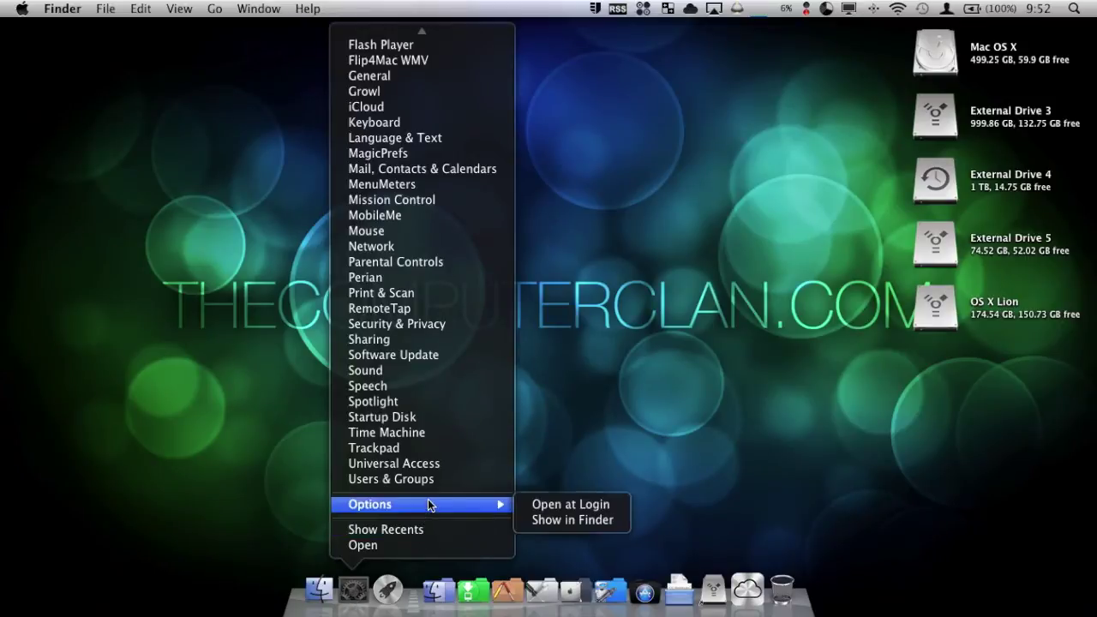
click(559, 463)
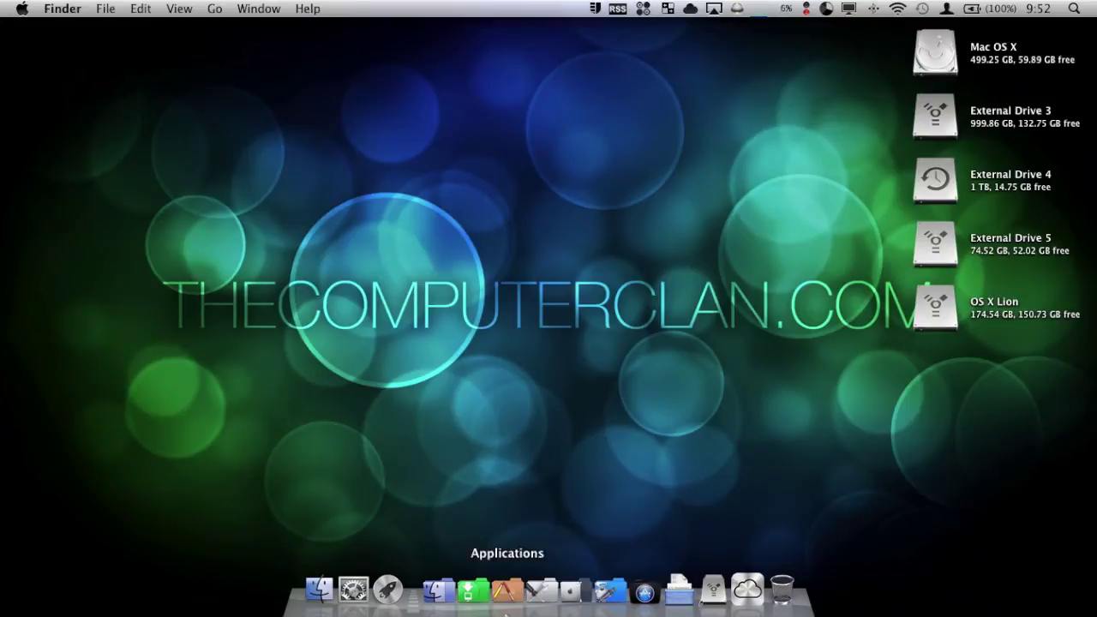
click(507, 590)
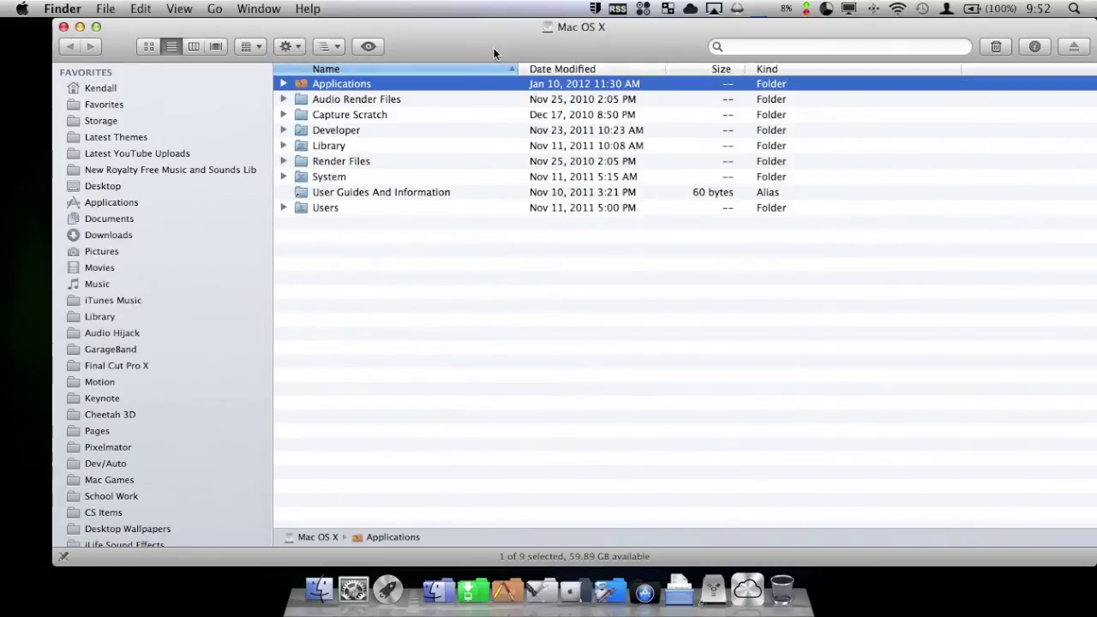
drag(493, 48, 467, 33)
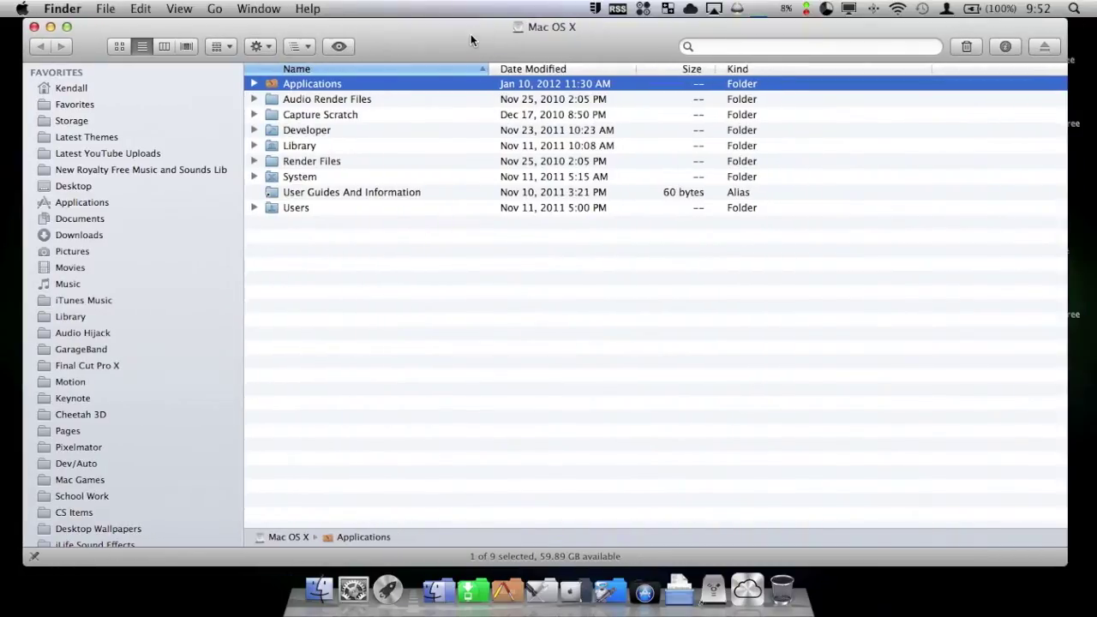
click(34, 27)
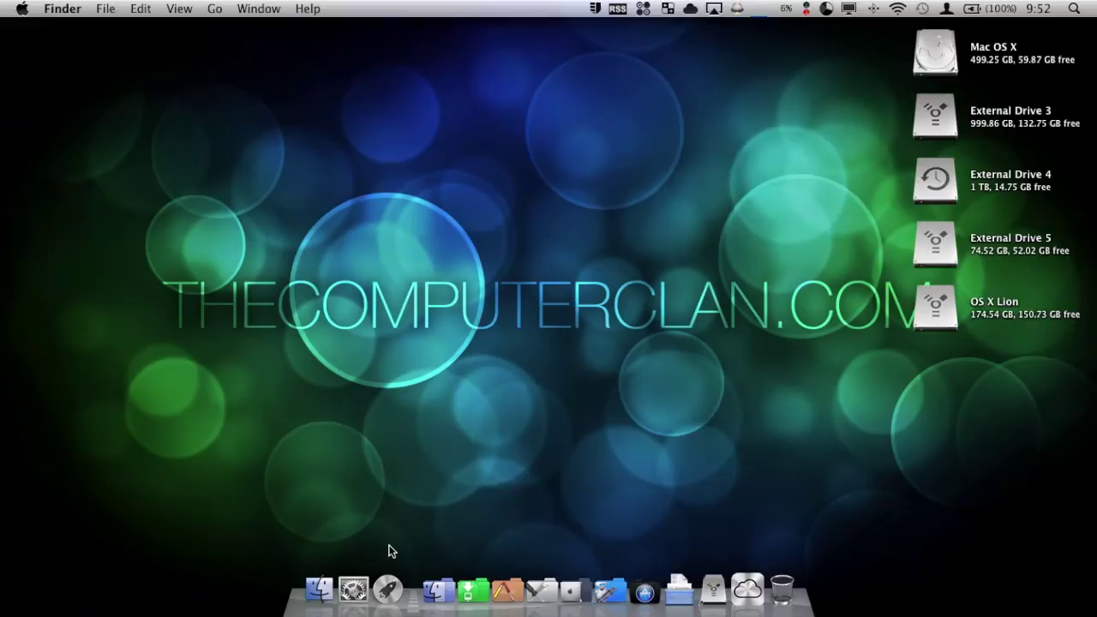
Quick Look System Preferences' details in Applications, then peek at the Automator Scripts stack
super+click(352, 597)
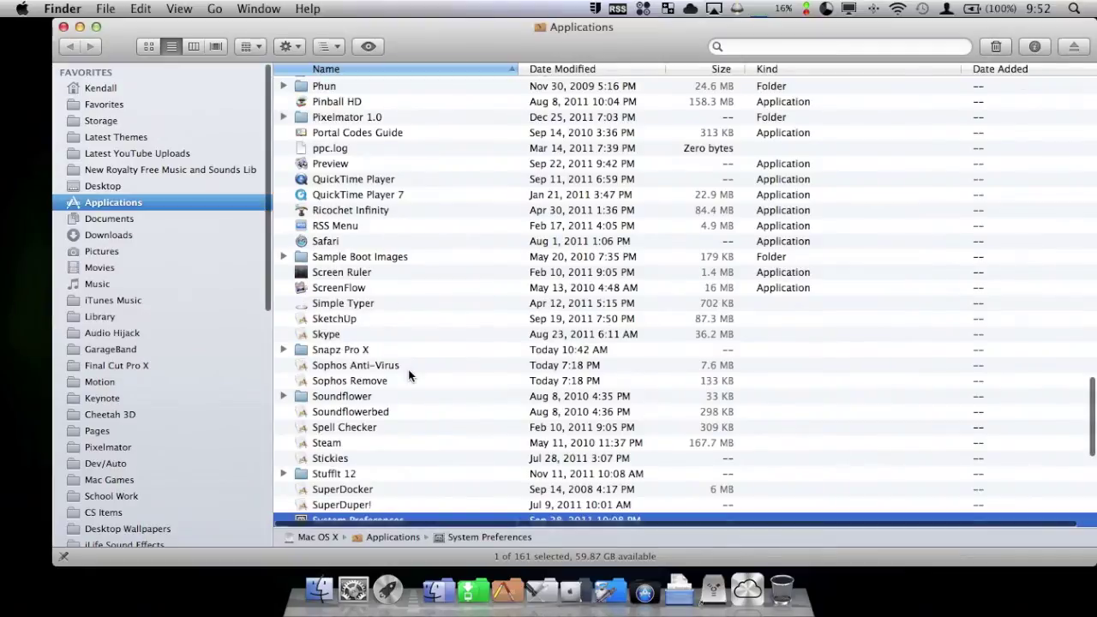
scroll(409, 375, down, 5)
key(space)
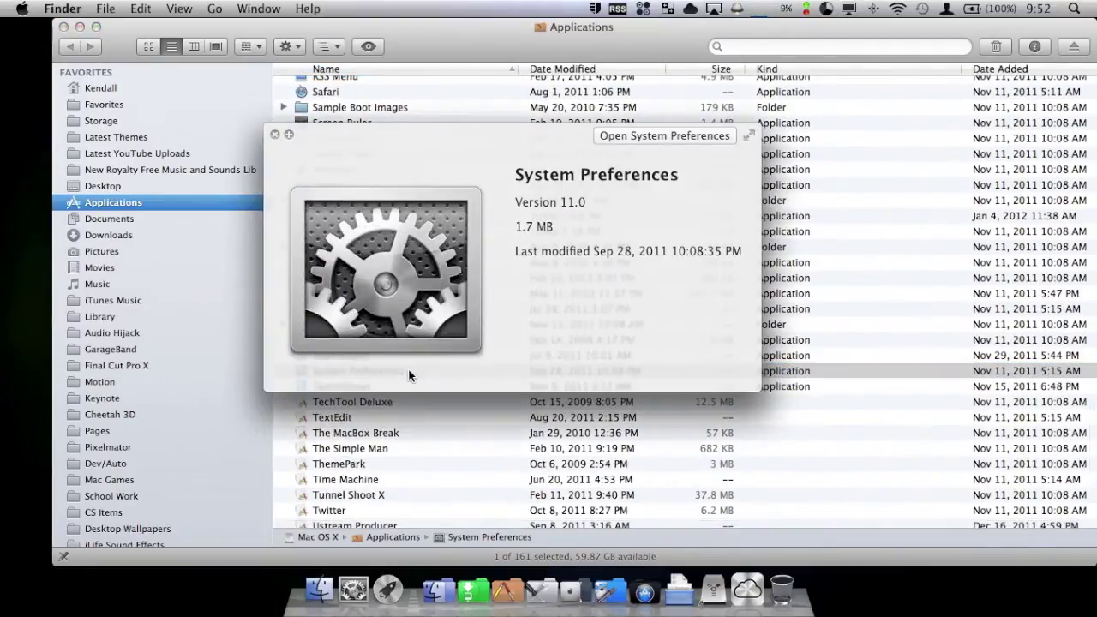
key(space)
key(super+w)
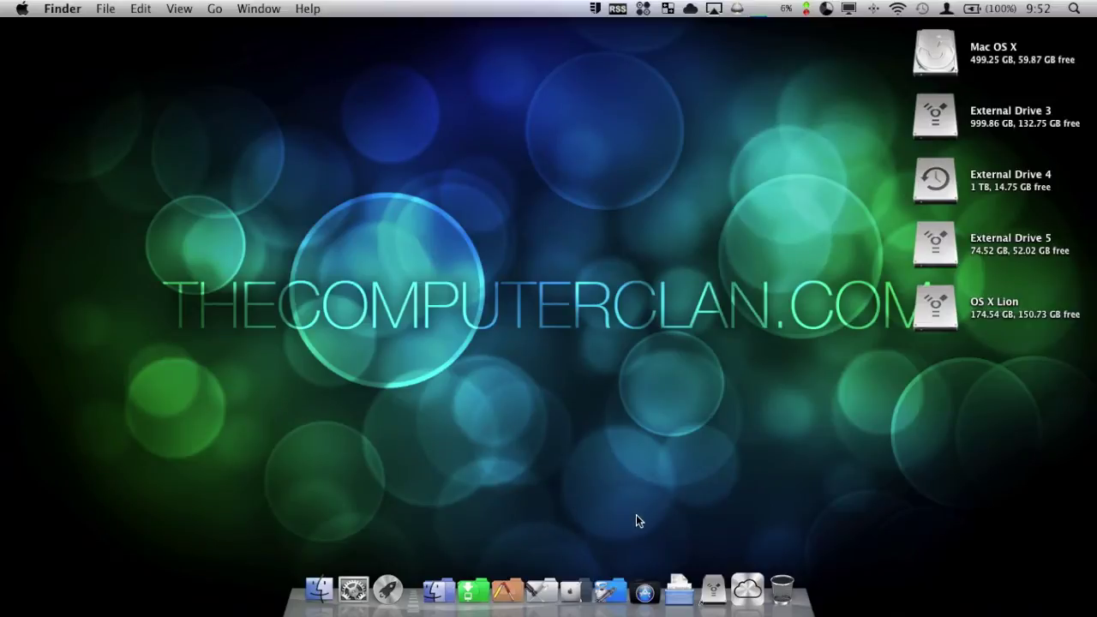
click(607, 593)
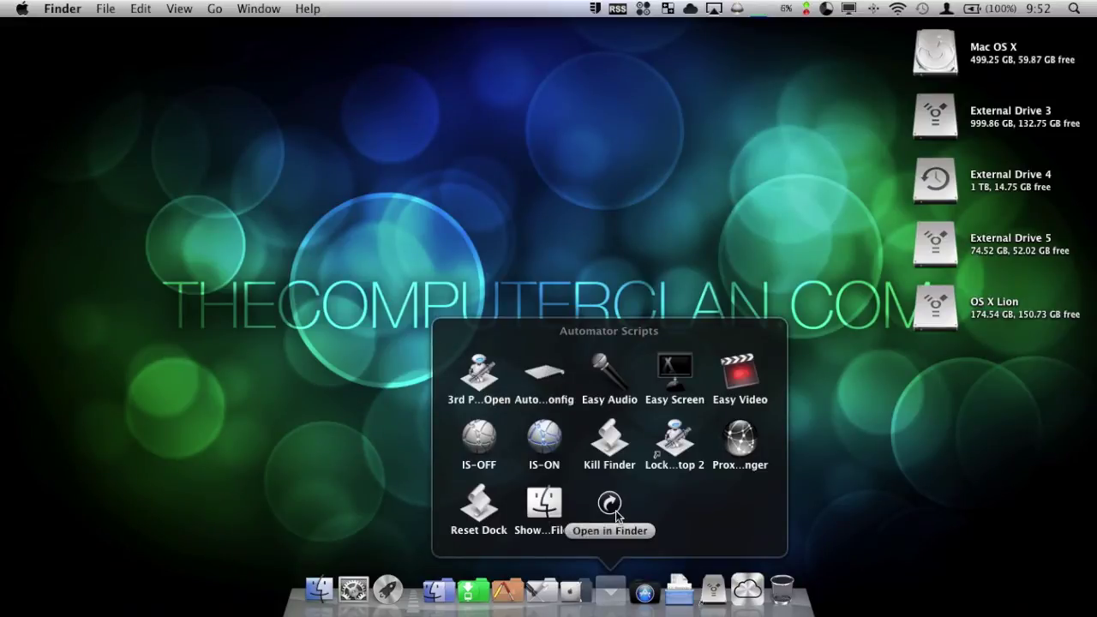
click(544, 377)
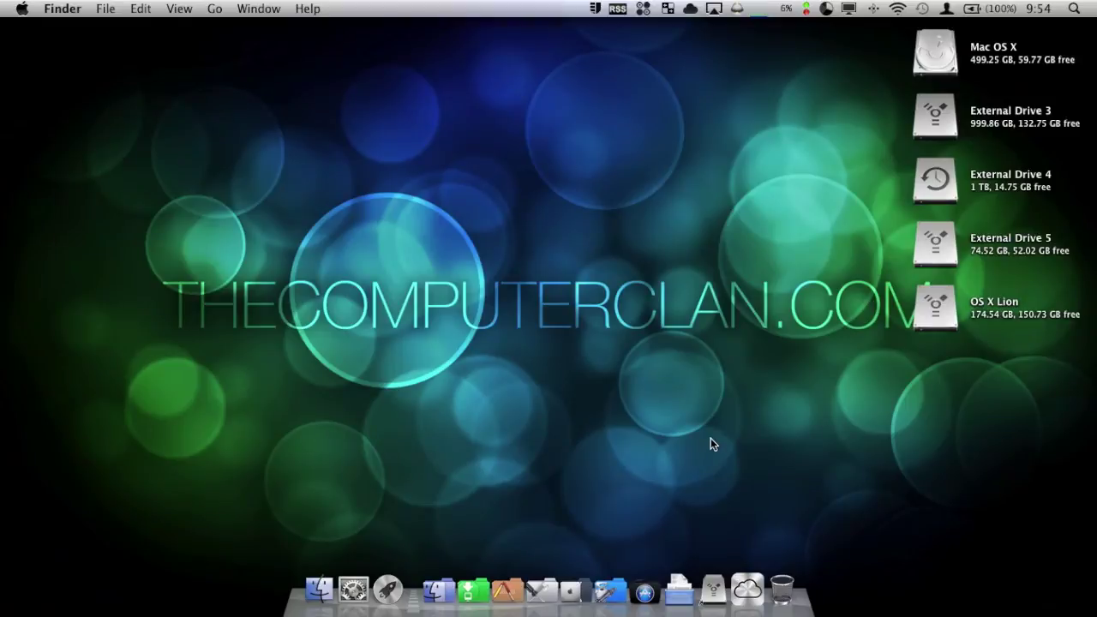
Launch Safari from the Quick Links stack, then quit Safari
click(679, 590)
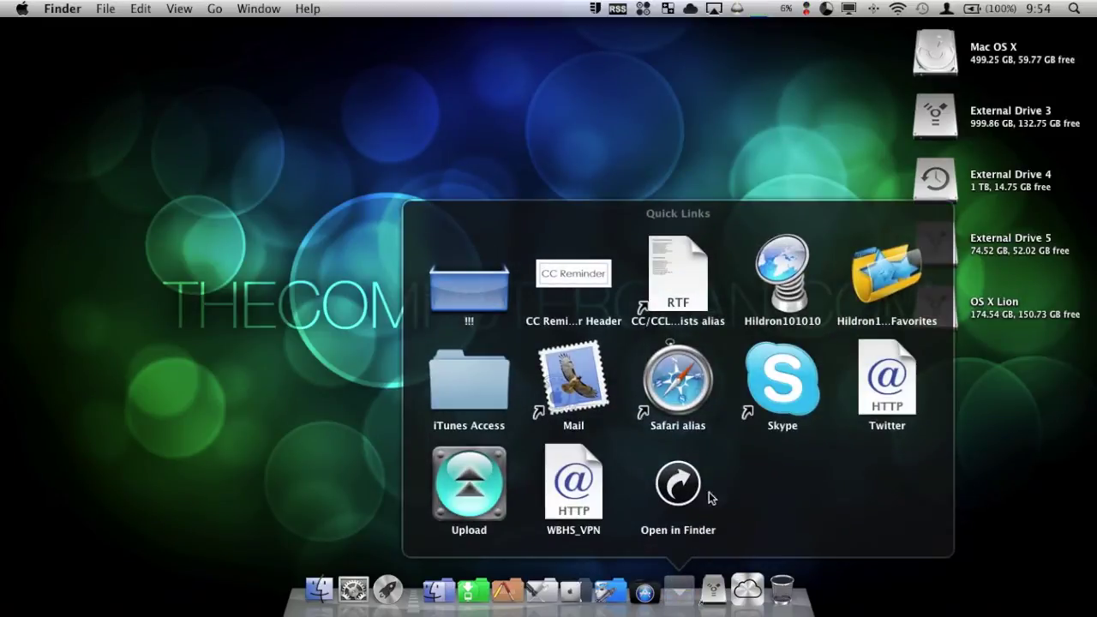
click(675, 372)
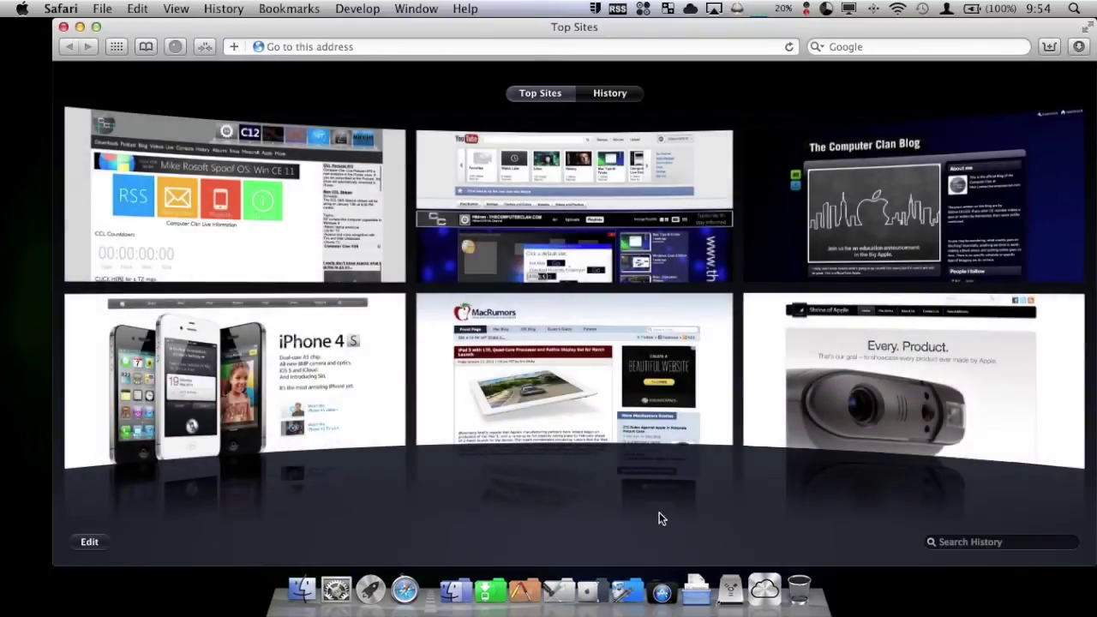
click(61, 8)
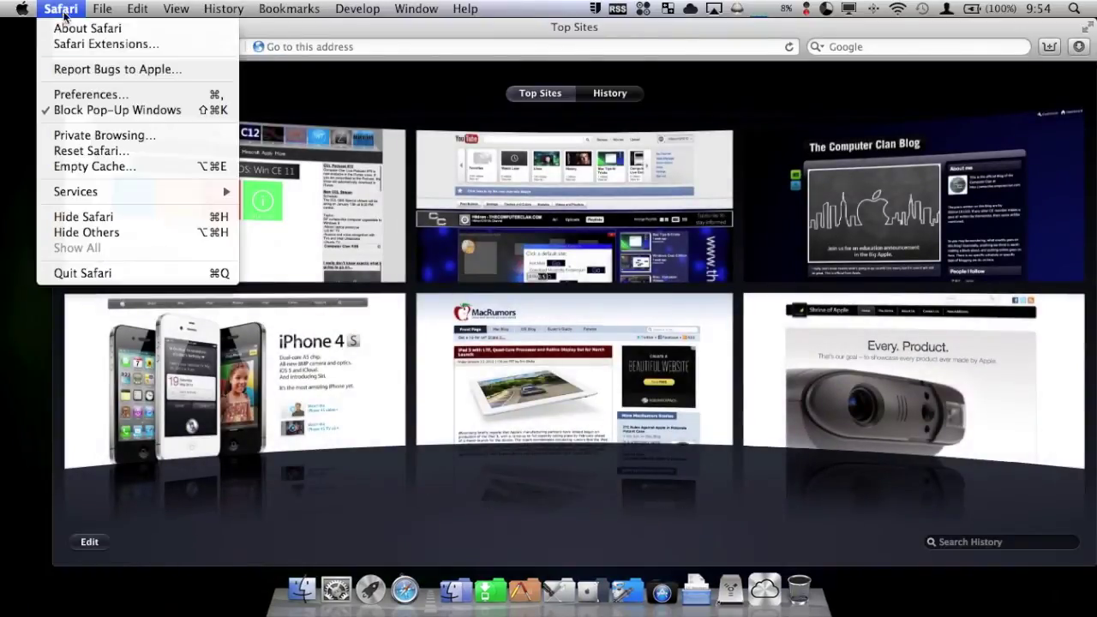
click(83, 273)
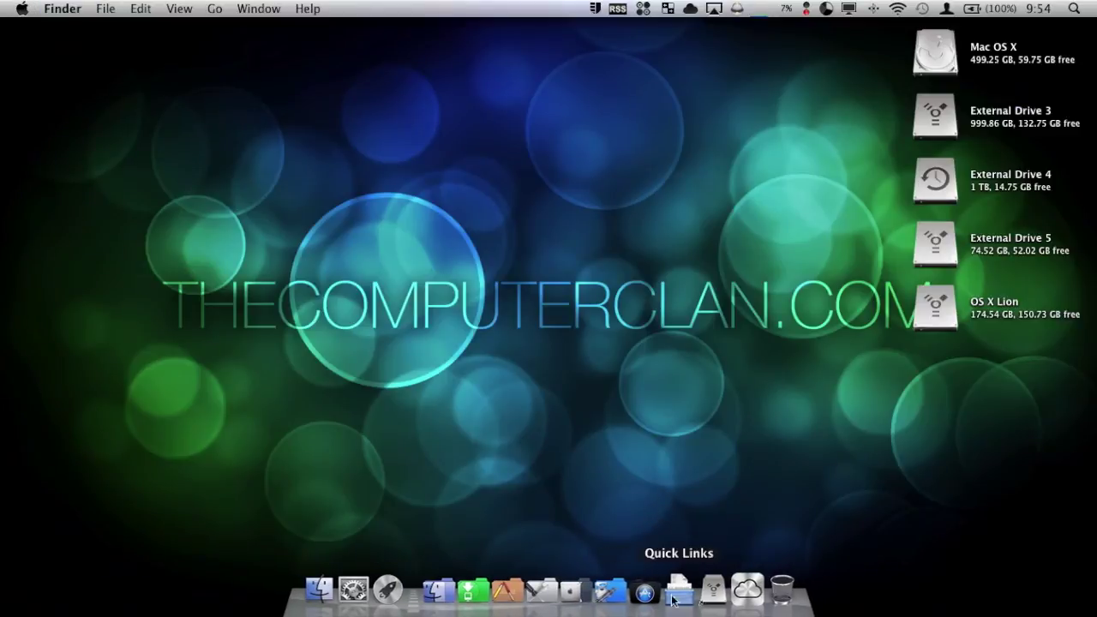
Open the CC Reminder Header image and Safari from Quick Links, then quit Preview
click(679, 590)
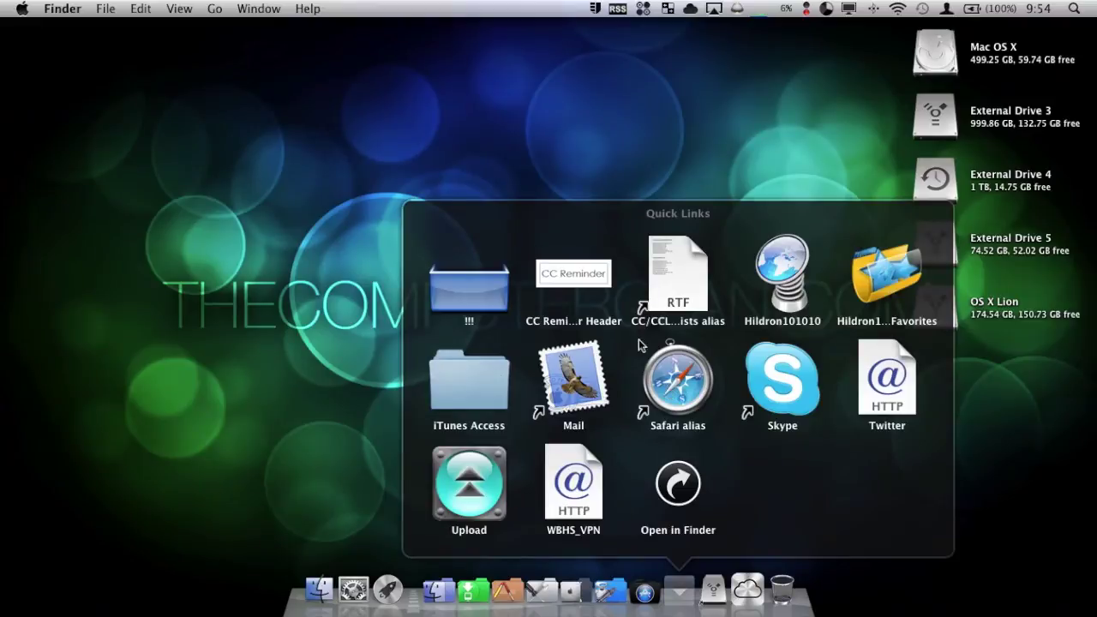
click(552, 277)
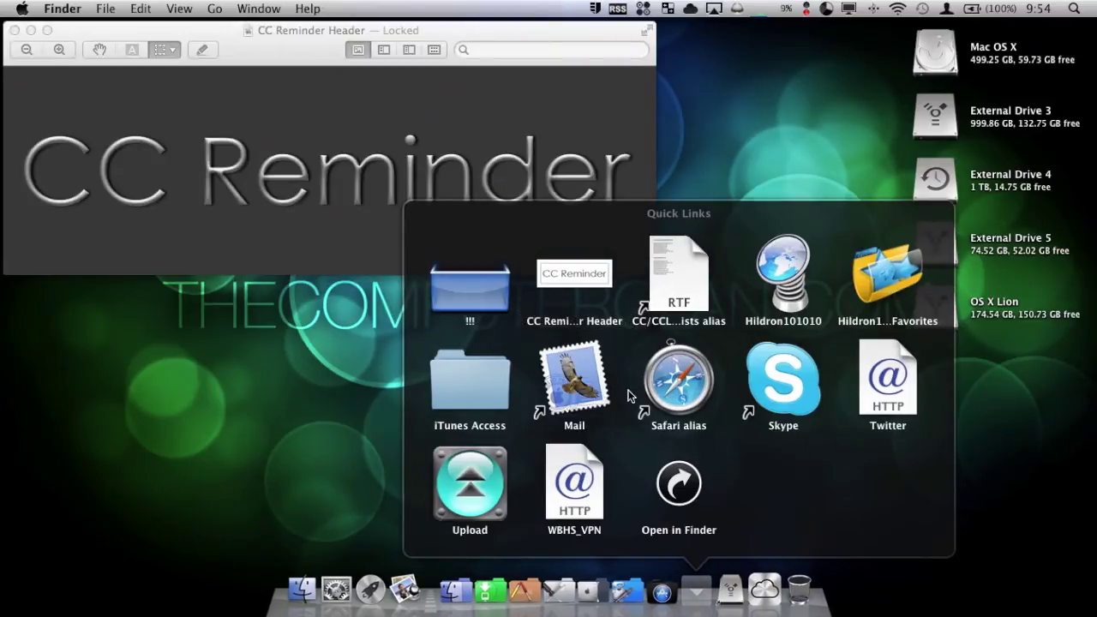
click(691, 378)
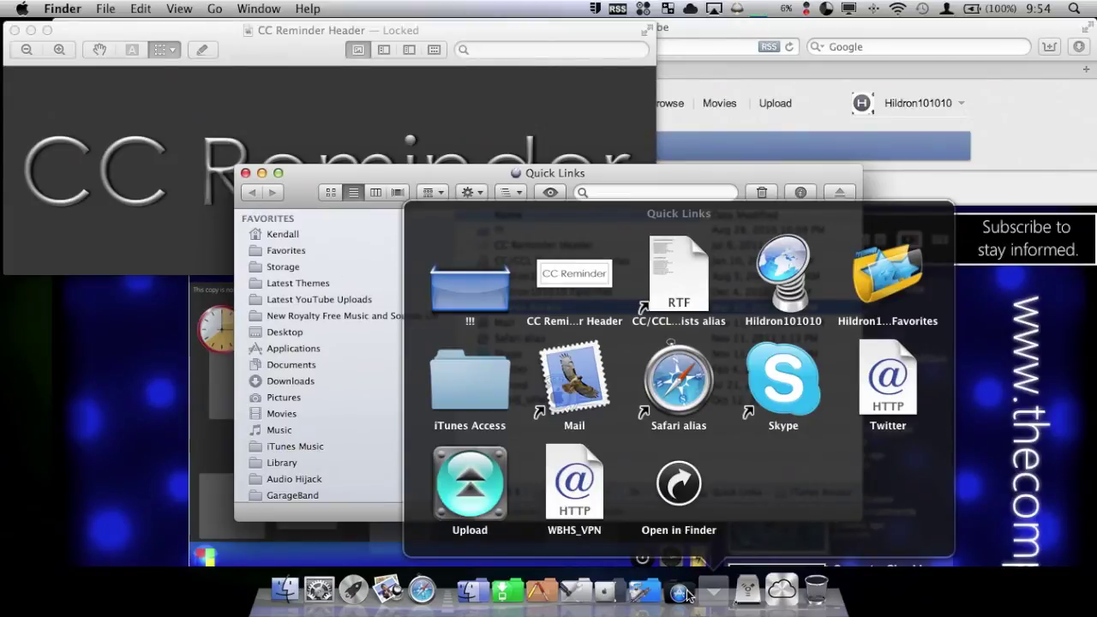
click(713, 590)
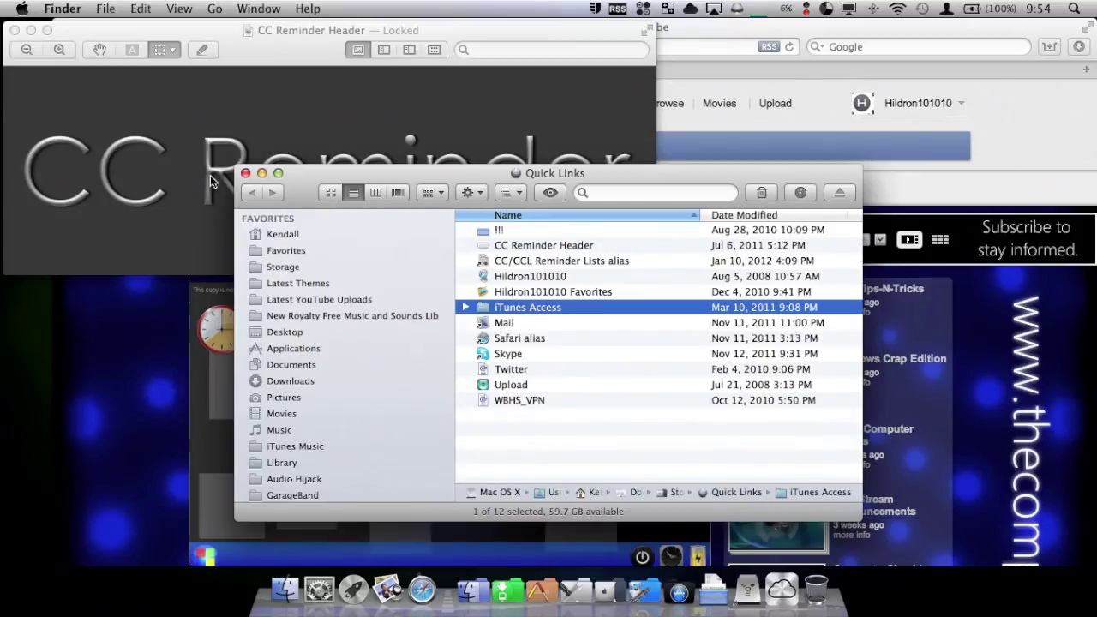
click(246, 174)
click(135, 114)
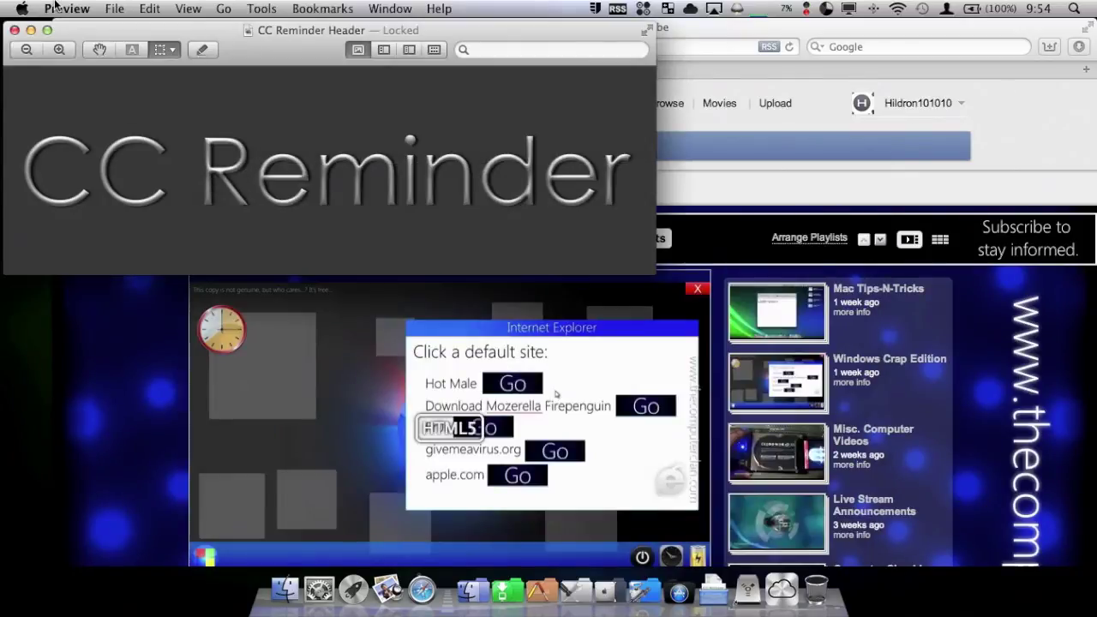
click(65, 9)
click(67, 159)
click(115, 186)
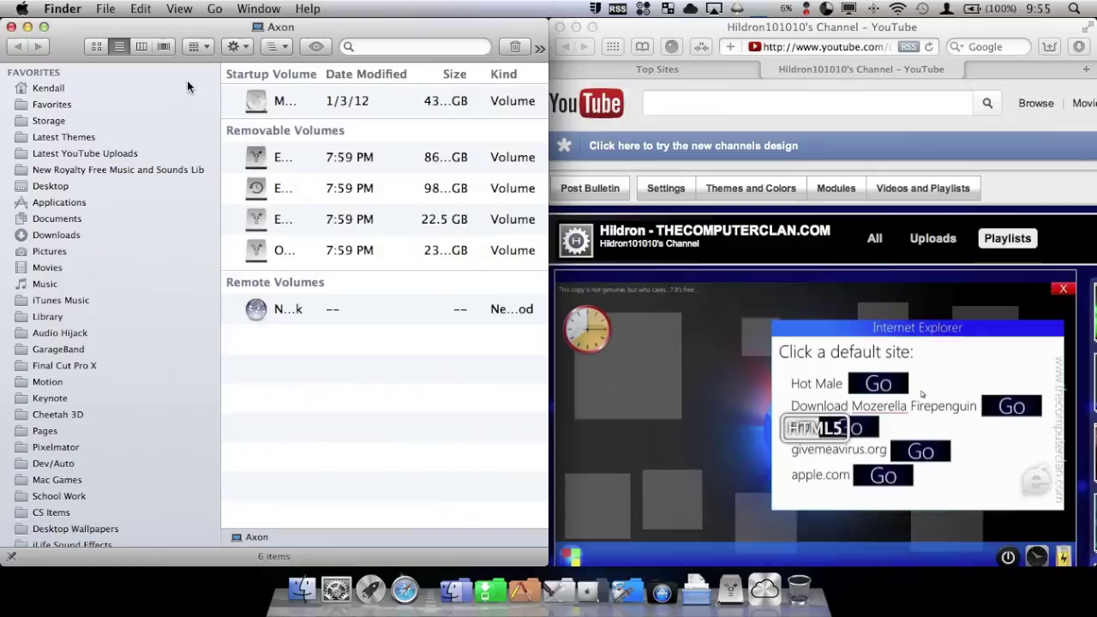
Option-click the Finder Dock icon to hide Safari, bring Safari back, and repeat
click(696, 103)
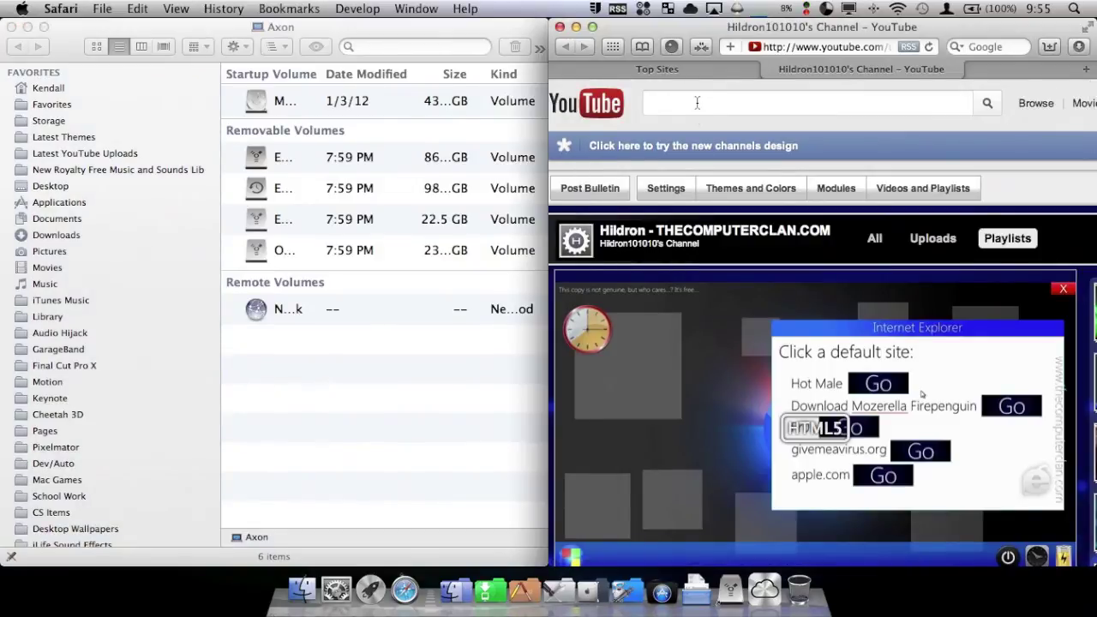
click(302, 590)
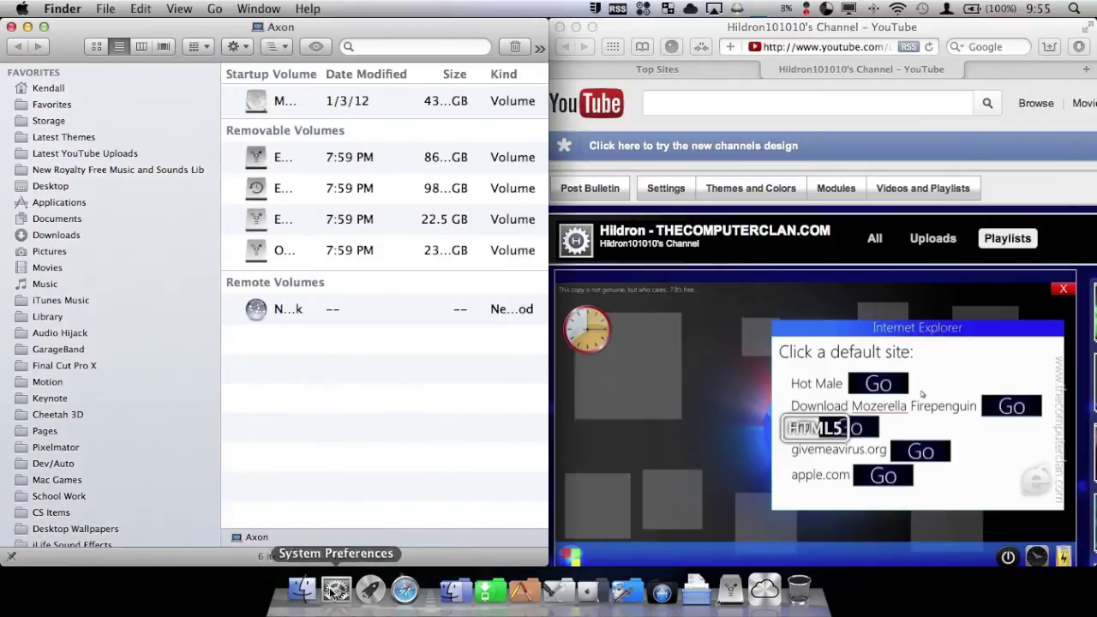
click(404, 589)
mouse_move(566, 341)
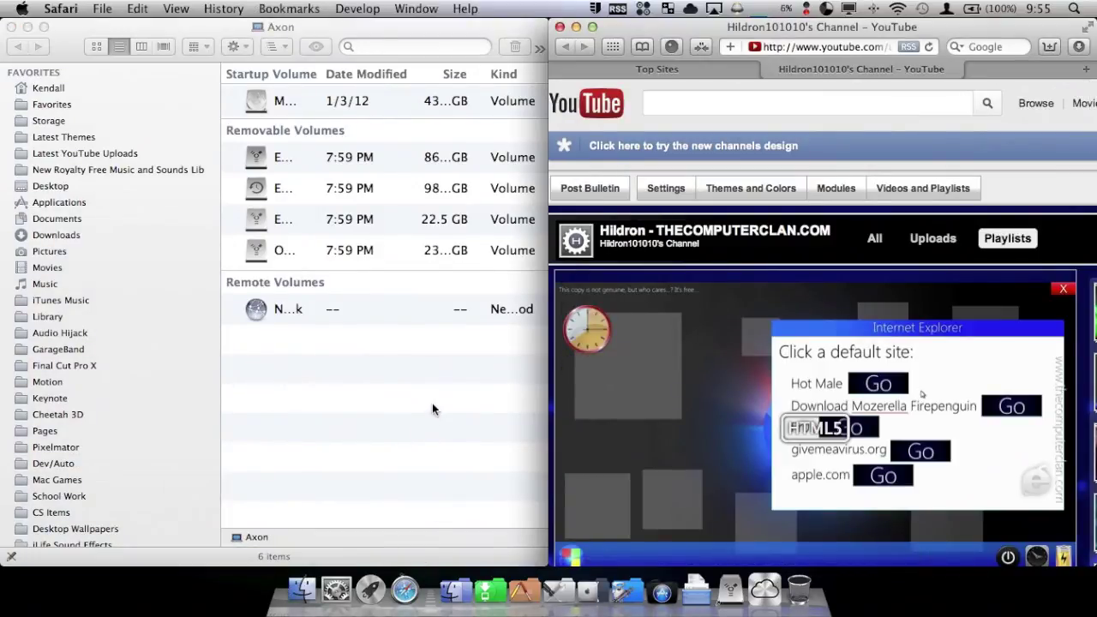
alt+click(301, 590)
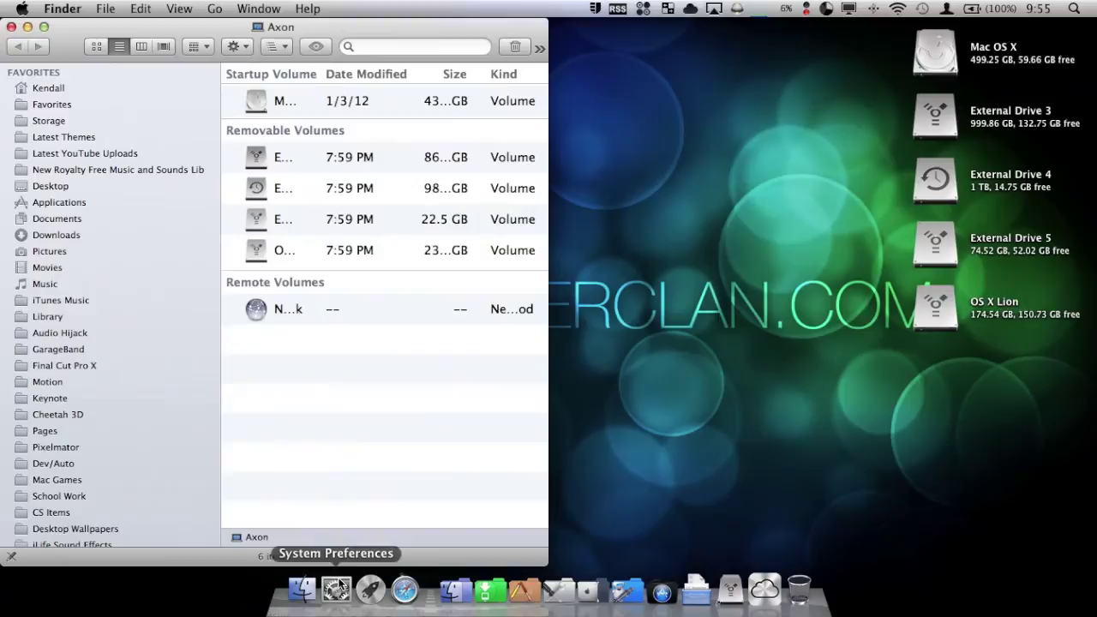
click(408, 605)
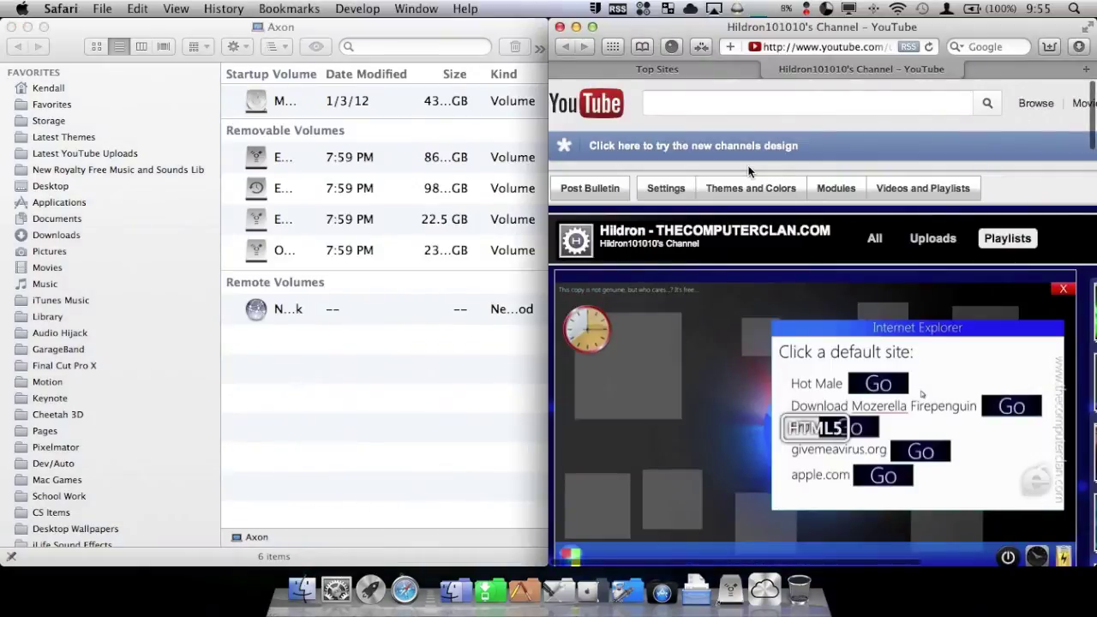
click(300, 590)
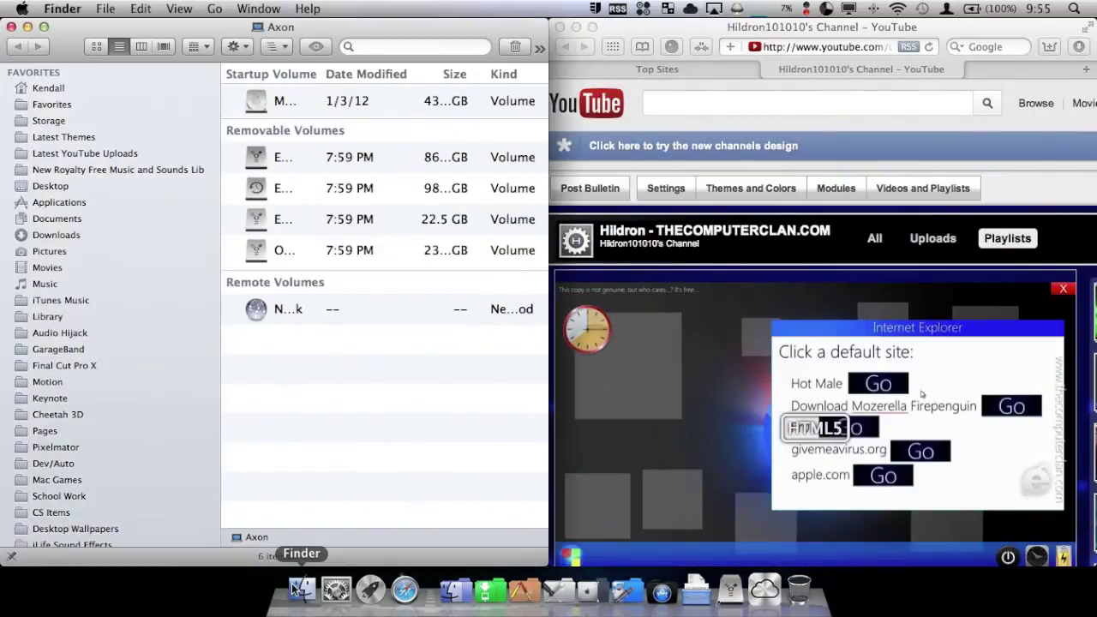
click(916, 116)
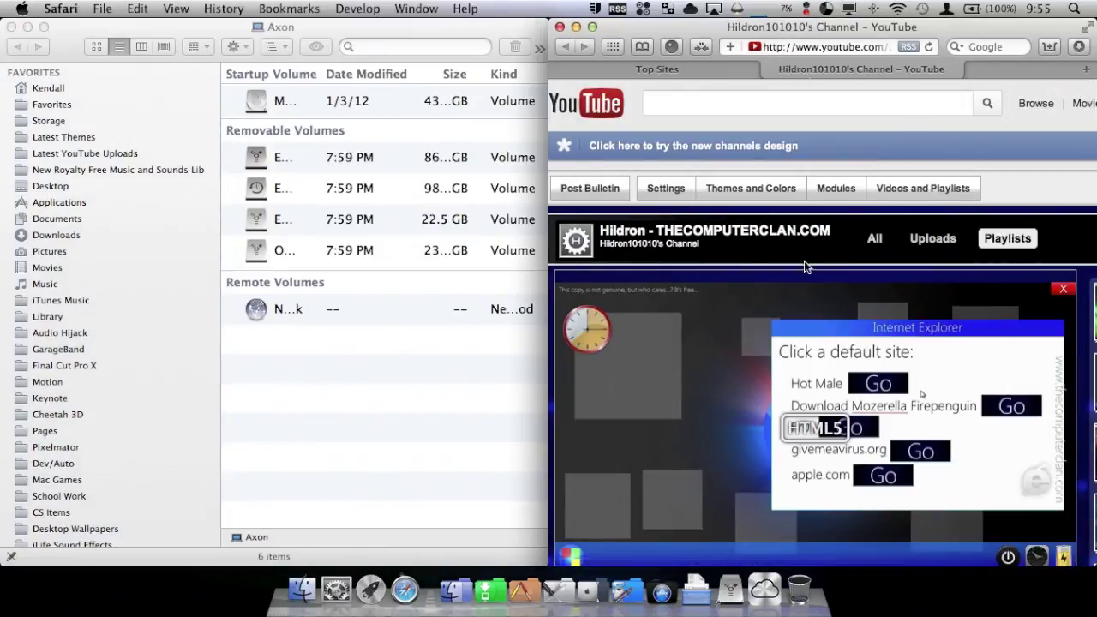
click(294, 596)
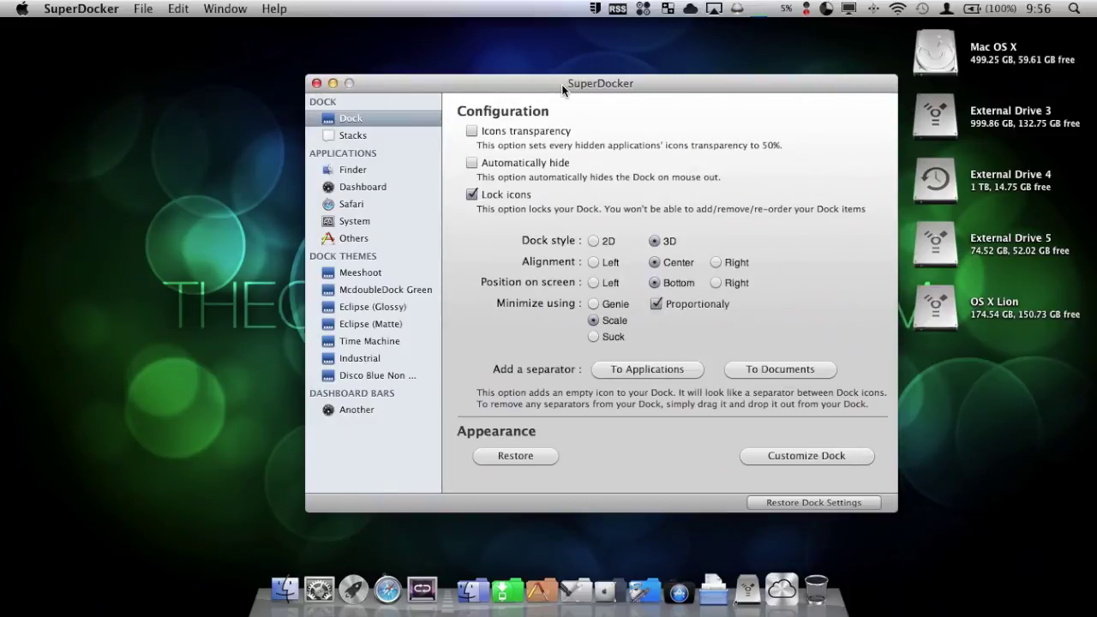
Move the SuperDocker window up and select the 2D Dock style
drag(562, 84, 541, 48)
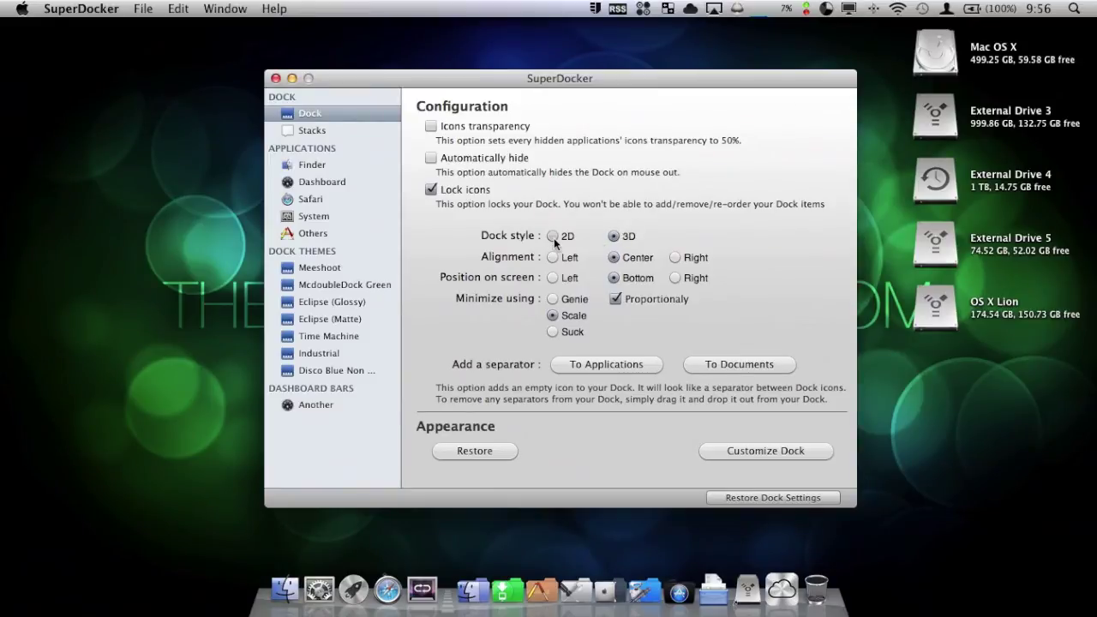
click(553, 237)
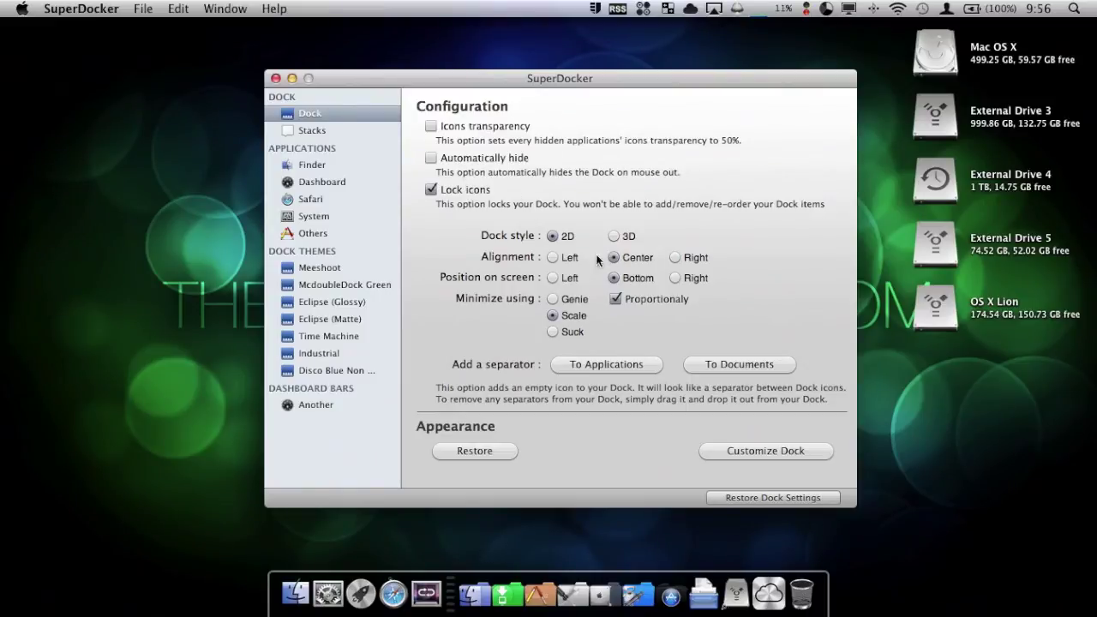
click(315, 268)
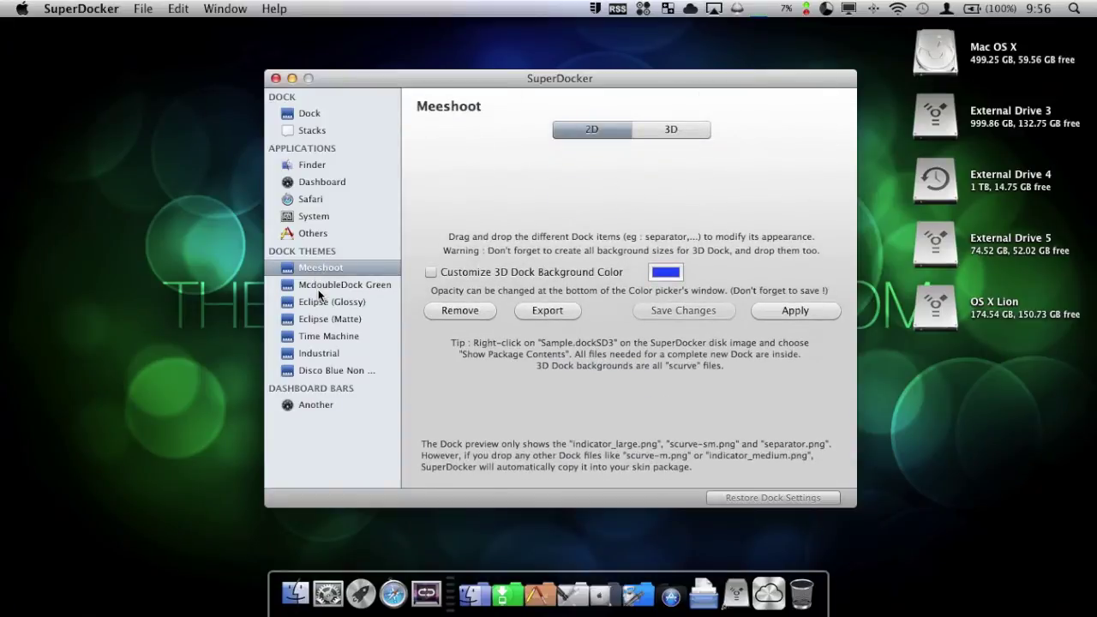
click(332, 284)
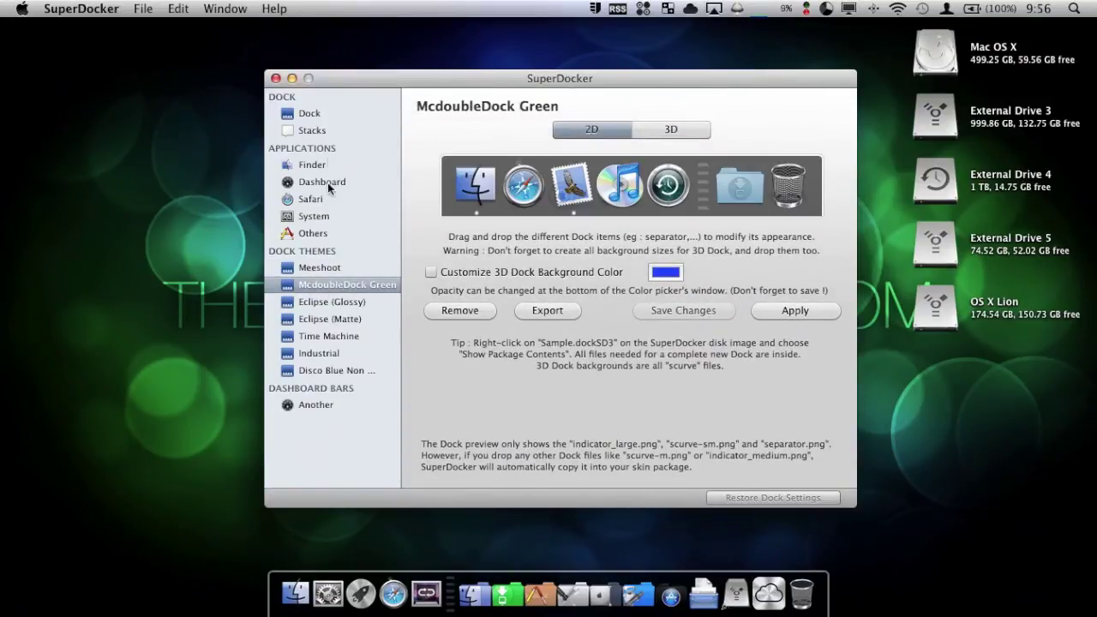
click(695, 131)
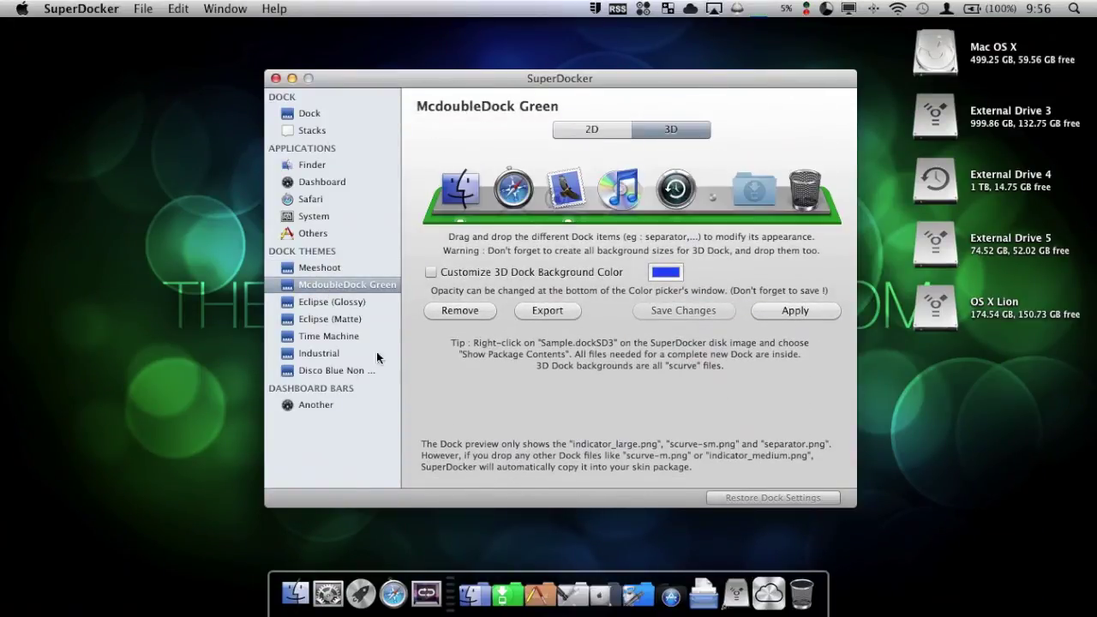
click(307, 270)
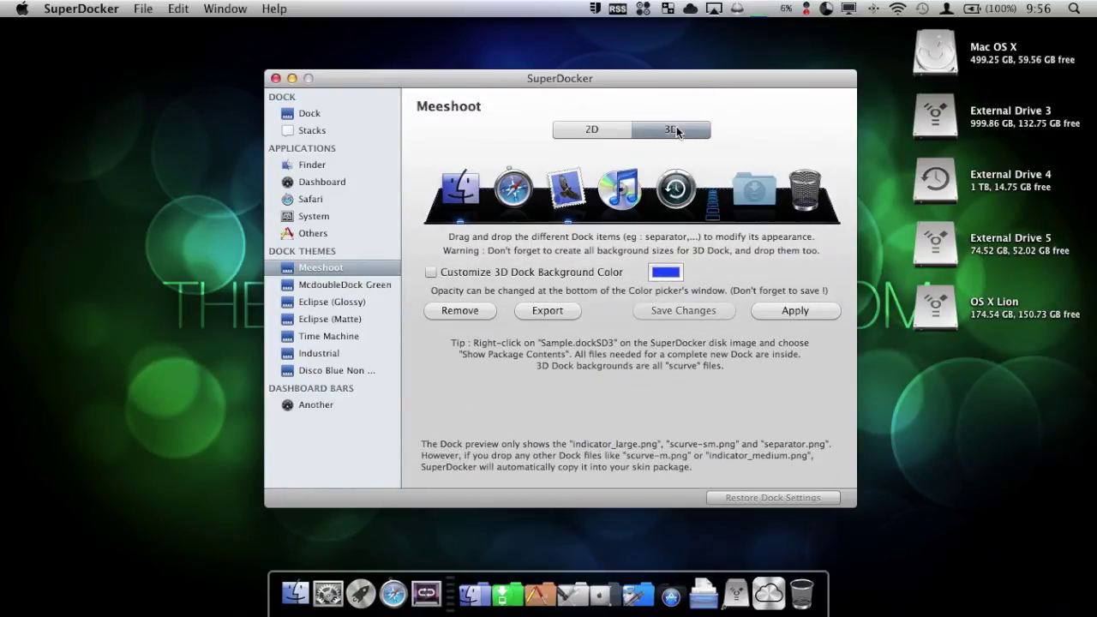
click(336, 318)
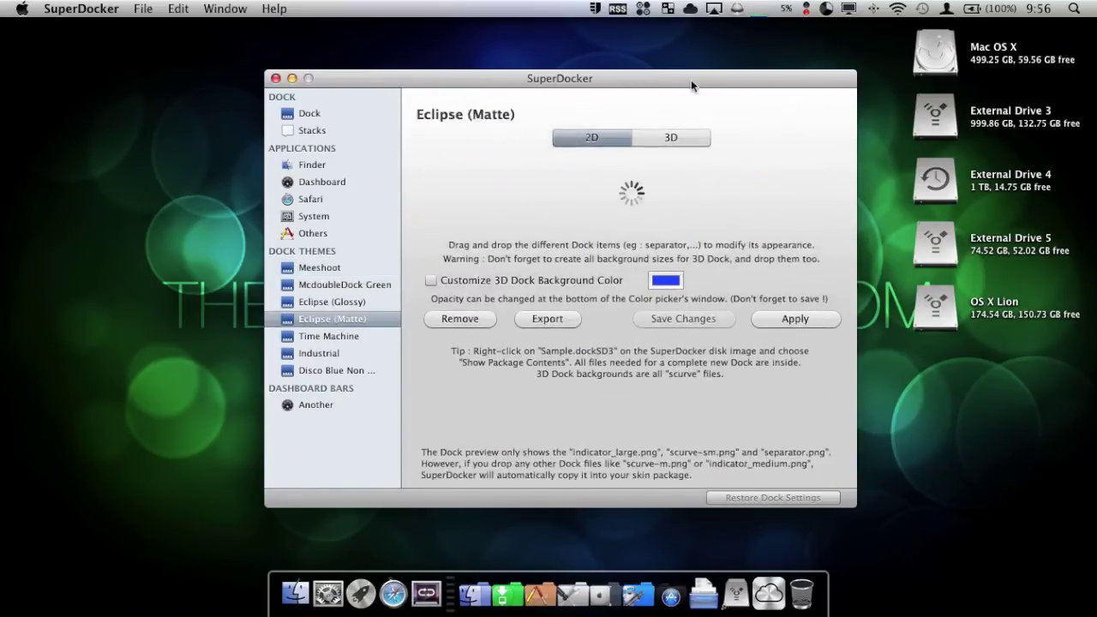
click(675, 129)
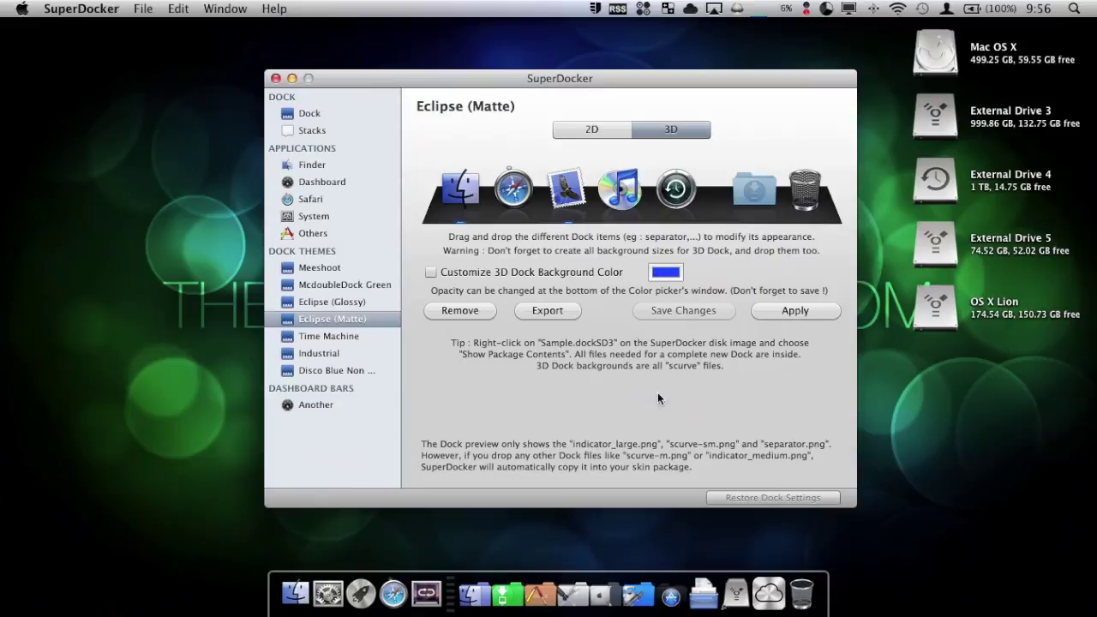
click(310, 114)
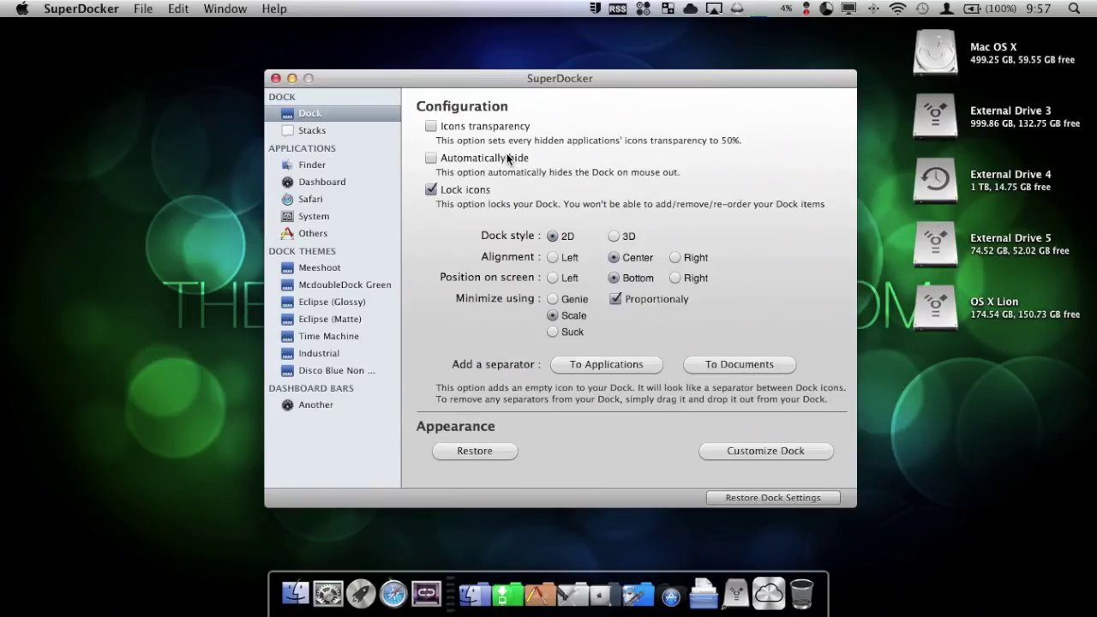
Select the 3D Dock style in SuperDocker, then quit SuperDocker from its menu
drag(523, 79, 529, 82)
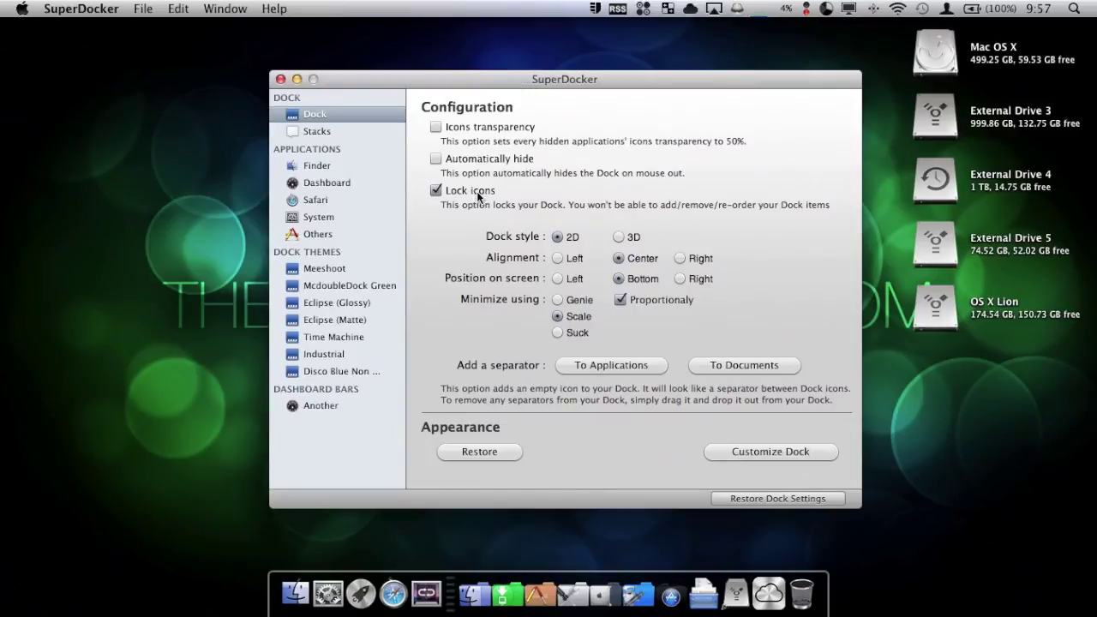
mouse_move(430, 74)
mouse_down()
mouse_move(450, 69)
mouse_move(441, 79)
mouse_up()
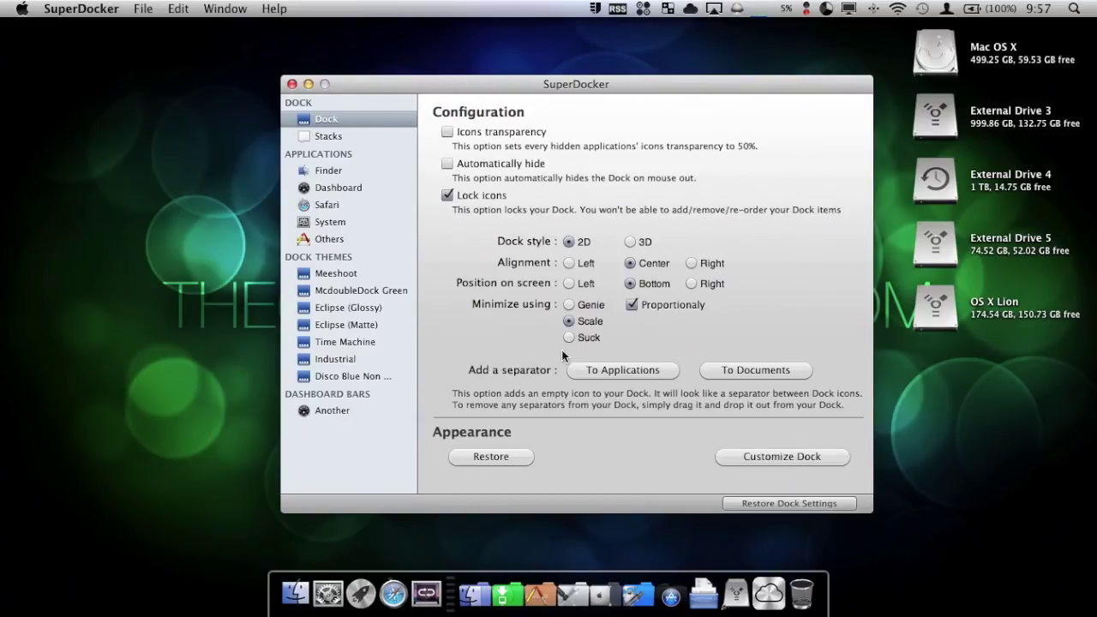
click(637, 239)
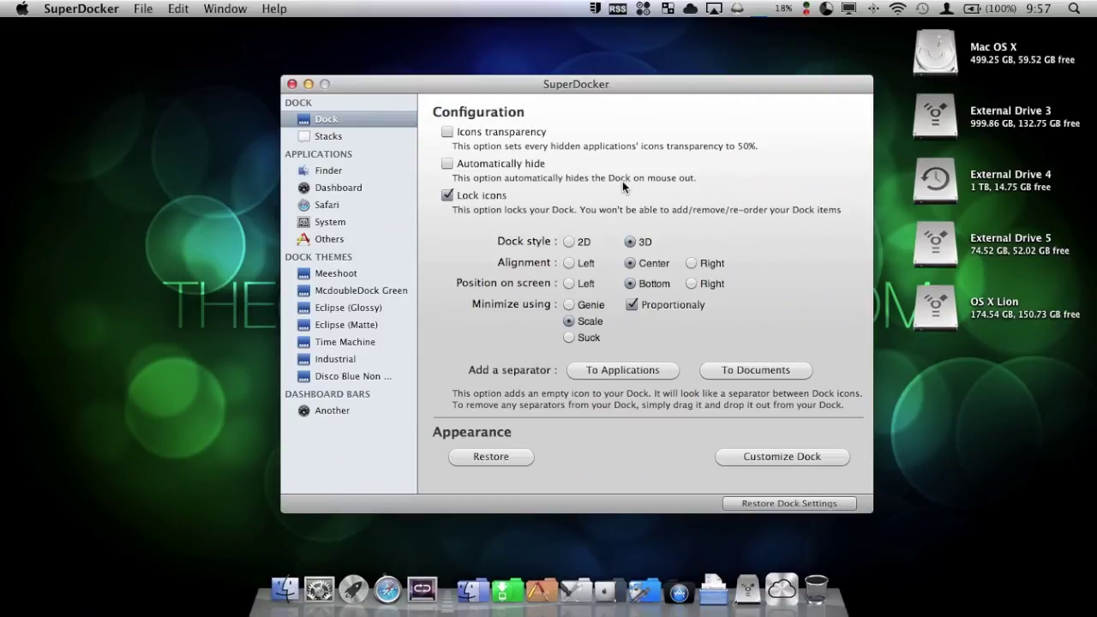
click(81, 9)
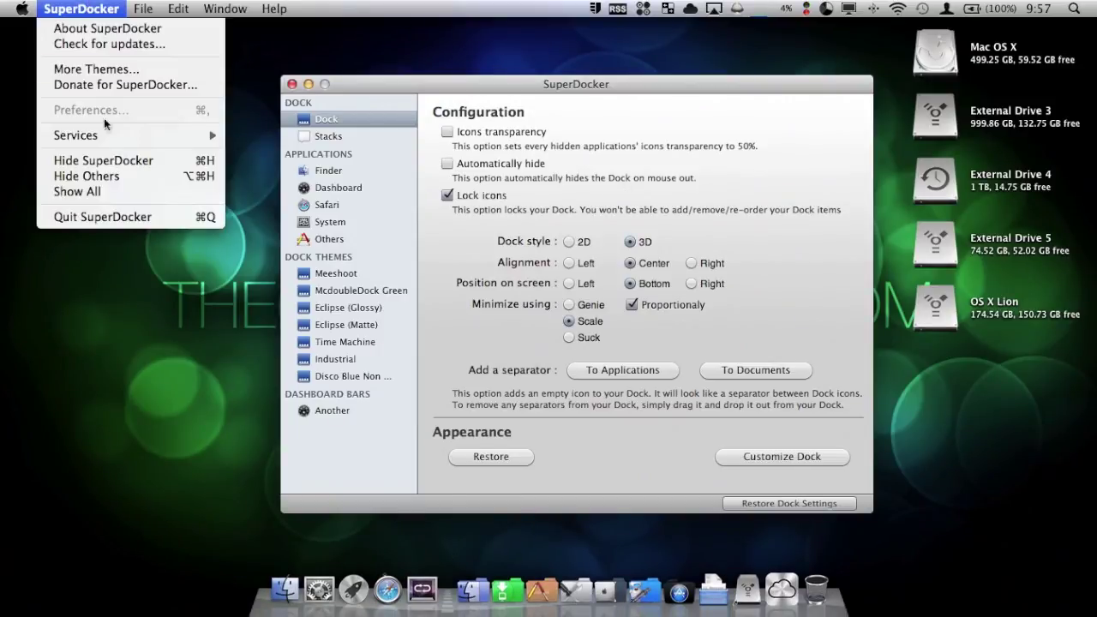
click(105, 214)
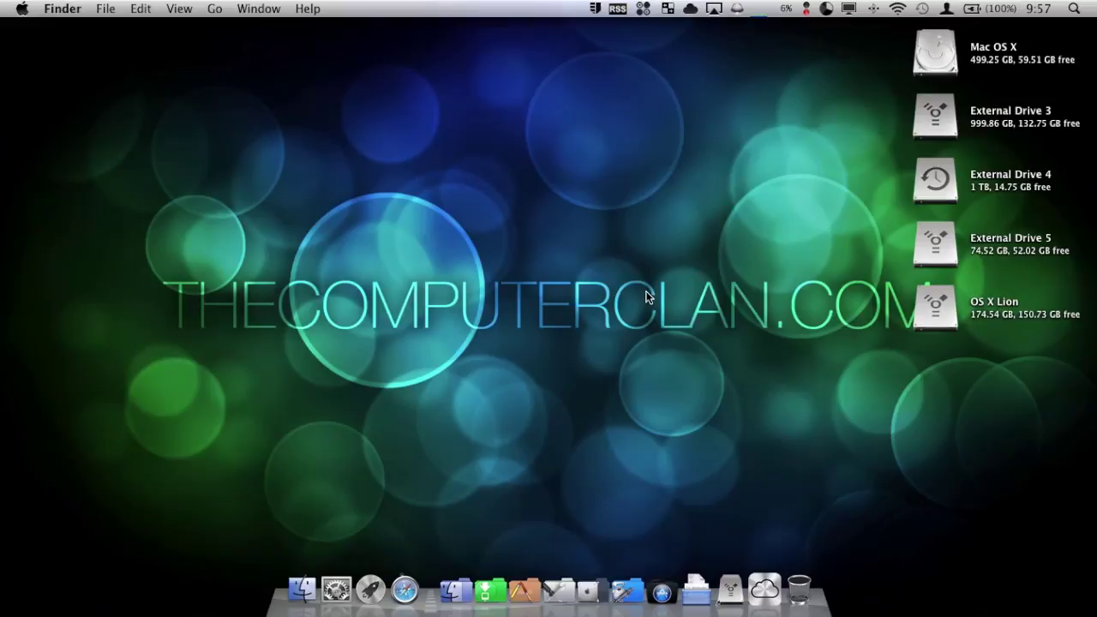